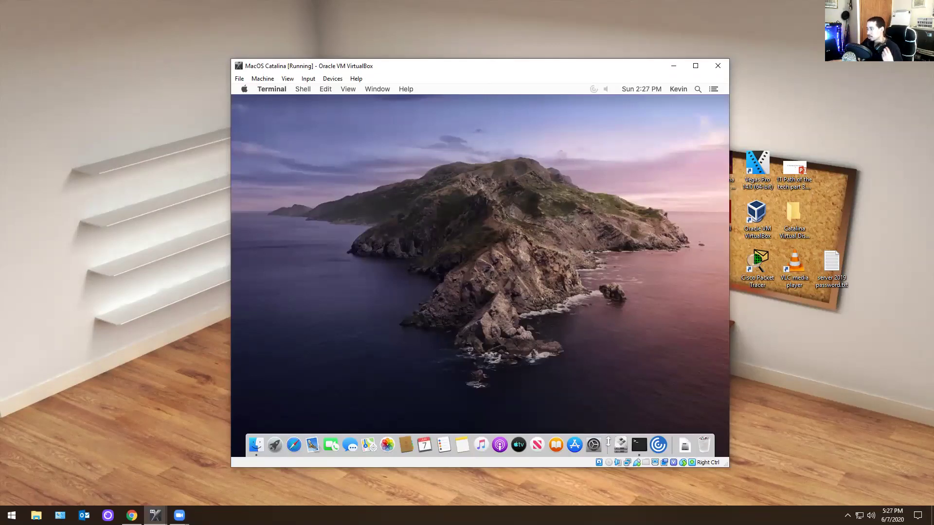
Launch System Preferences from the Apple menu
click(298, 133)
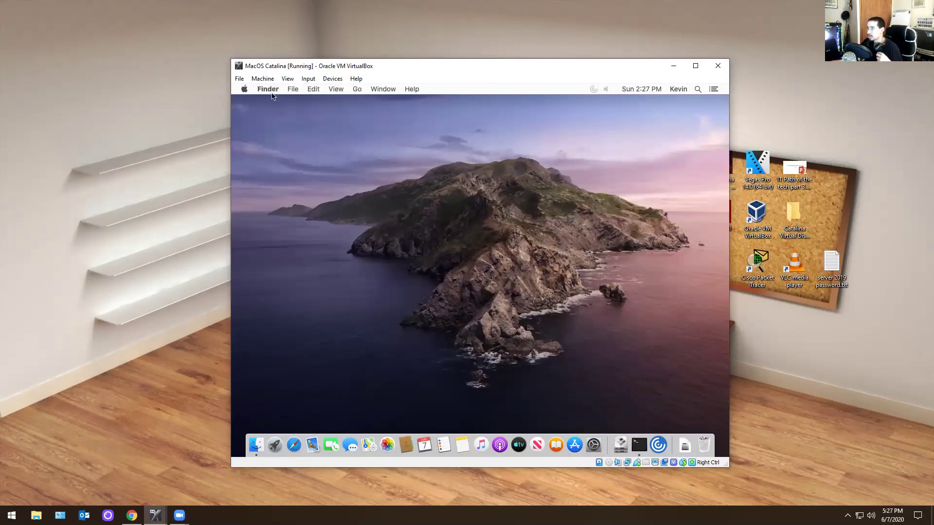
click(244, 89)
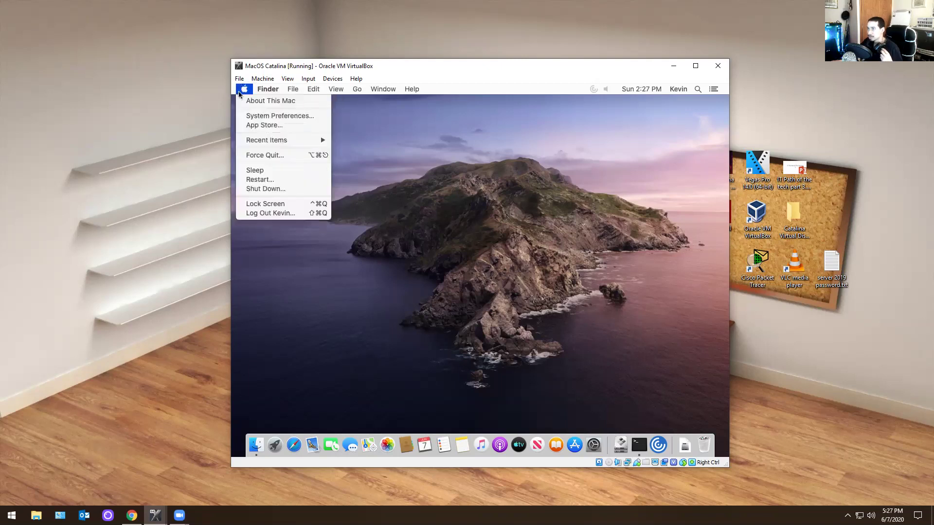
click(257, 116)
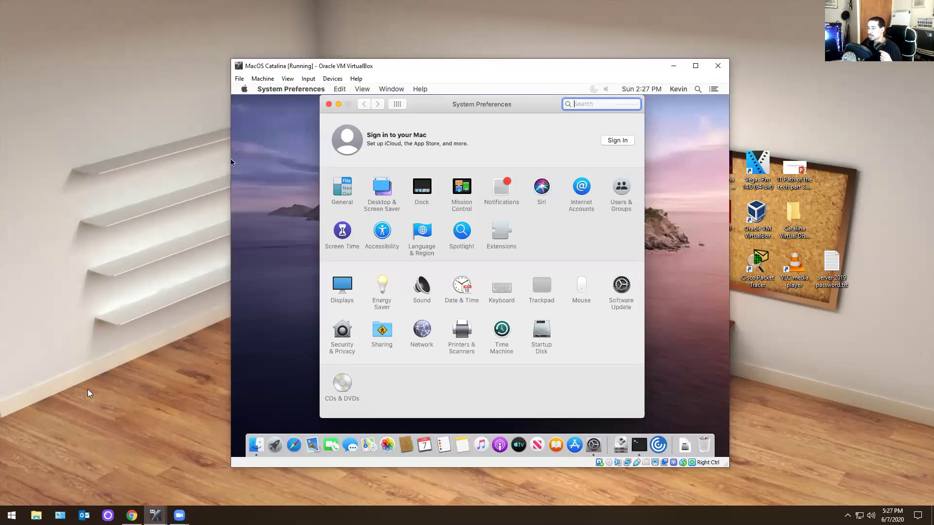
key(super)
key(super)
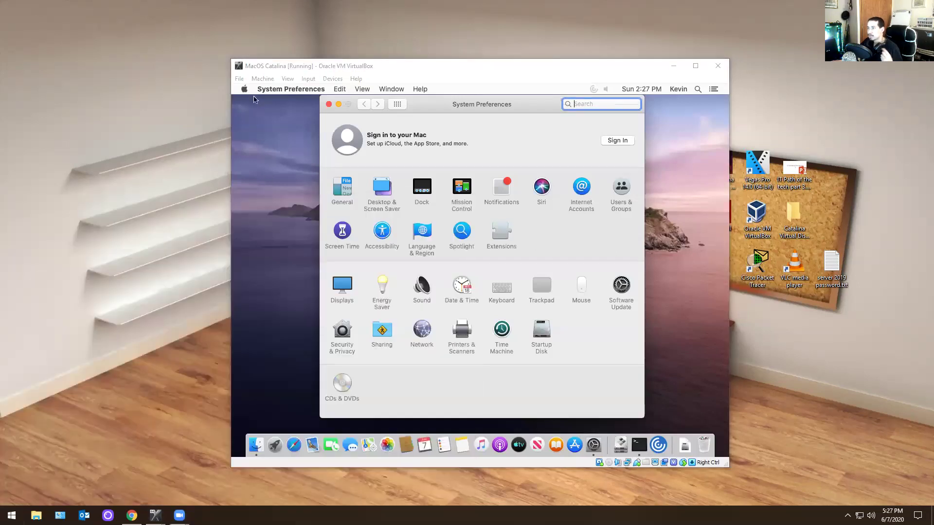
click(244, 90)
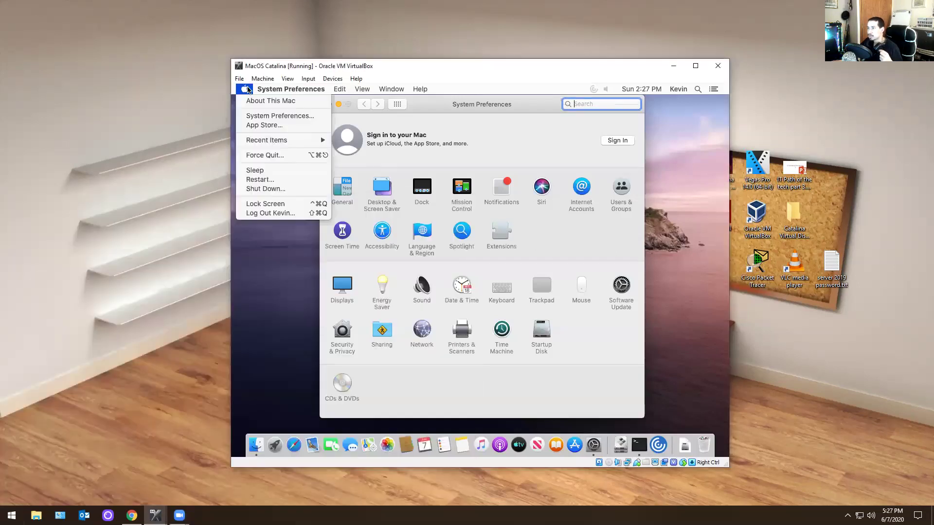
click(298, 282)
Search preferences for 'firewall' and open Security & Privacy's Firewall settings
click(598, 108)
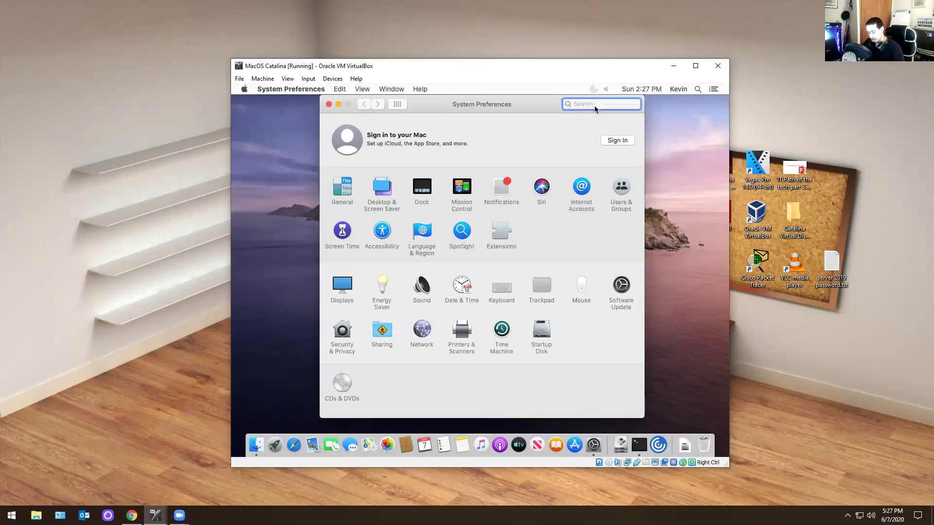
text(firw)
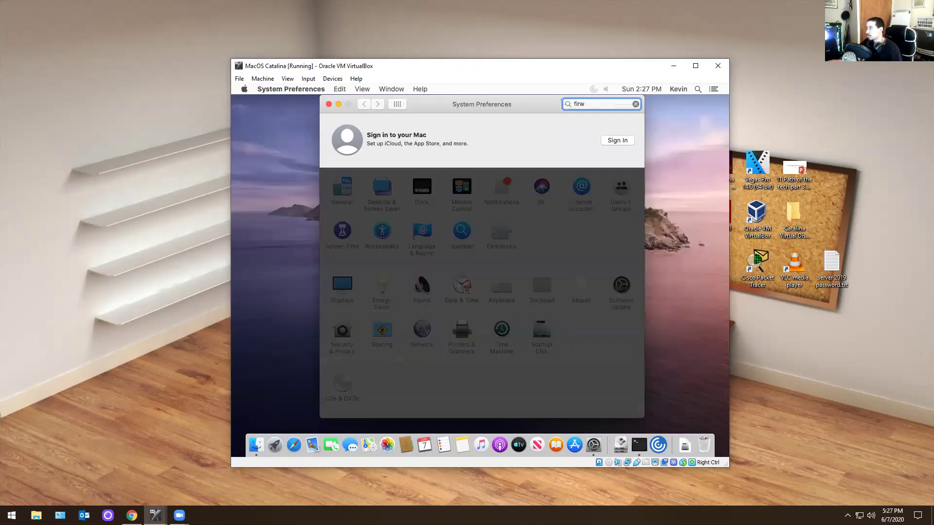
key(BackSpace)
text(ewa)
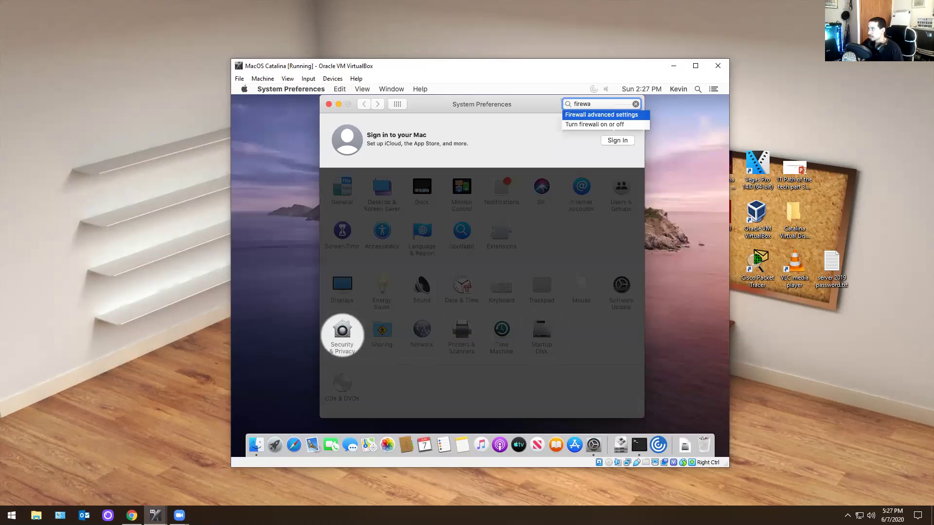
click(591, 124)
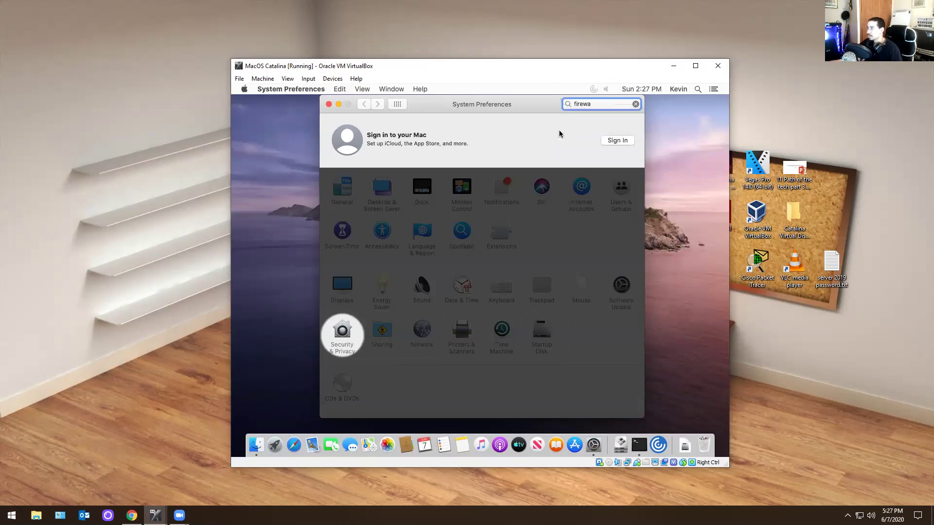
click(342, 336)
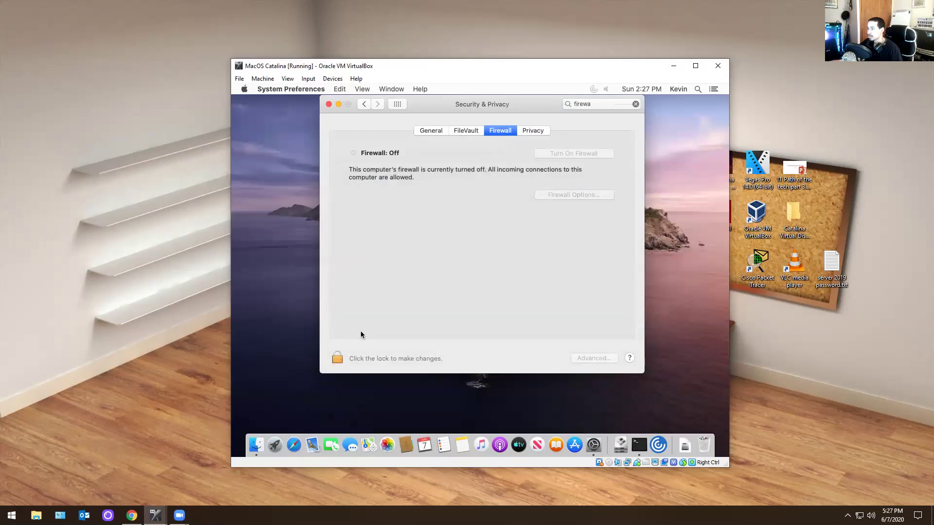
Unlock and relock the firewall settings, close System Preferences, and shift the VM window left
click(337, 359)
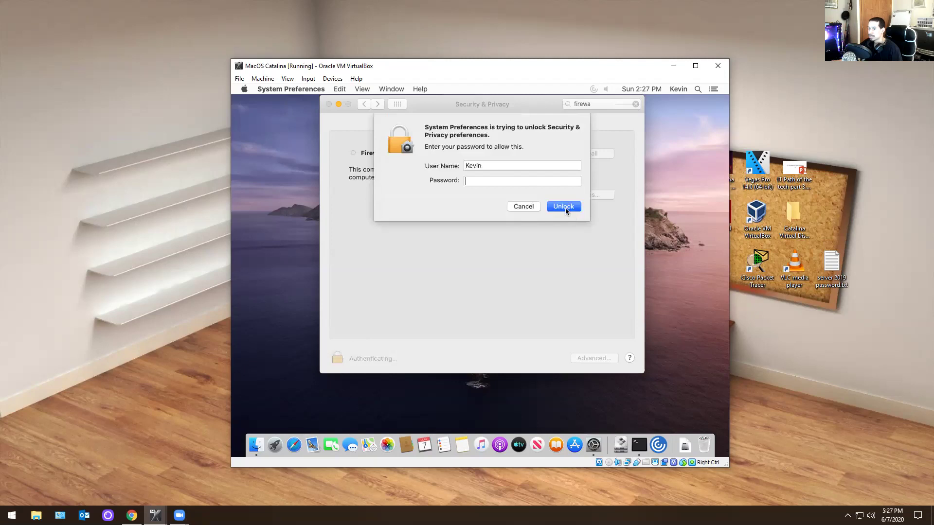
click(564, 208)
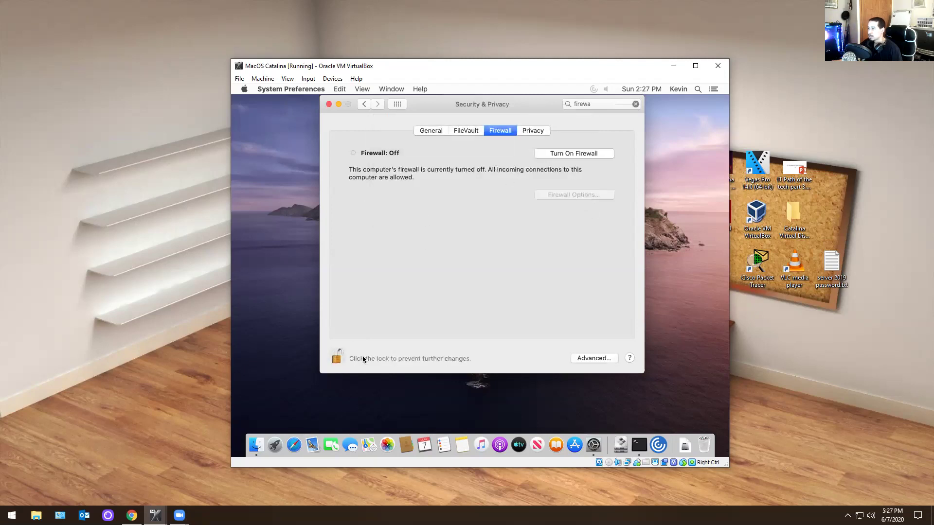
click(343, 358)
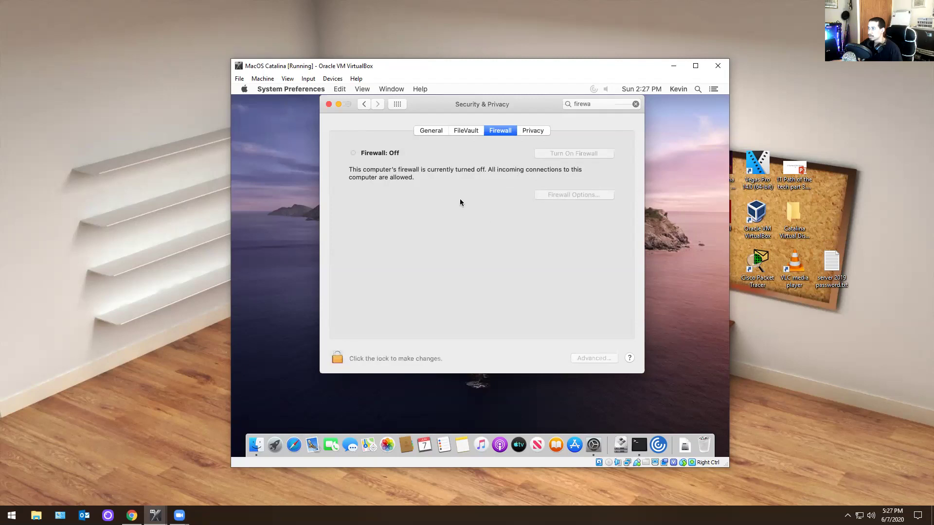
click(637, 104)
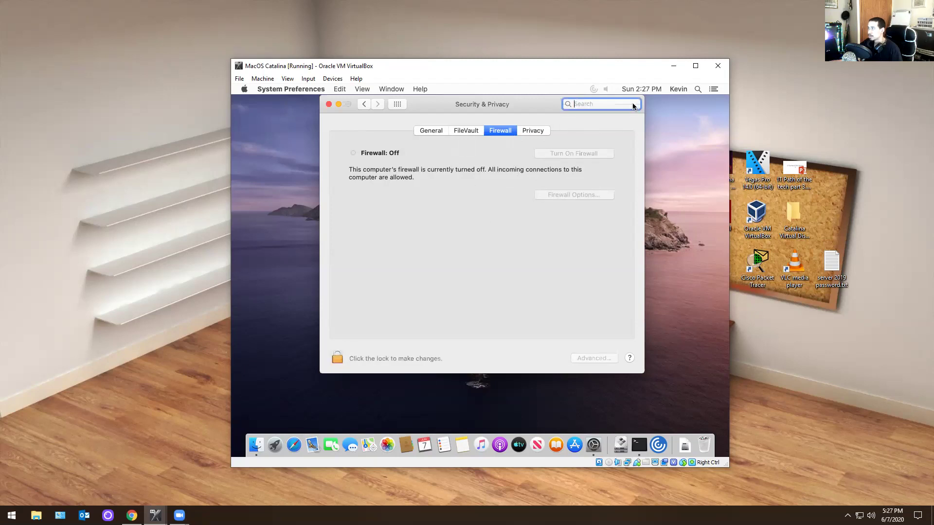
click(330, 105)
drag(500, 71, 416, 72)
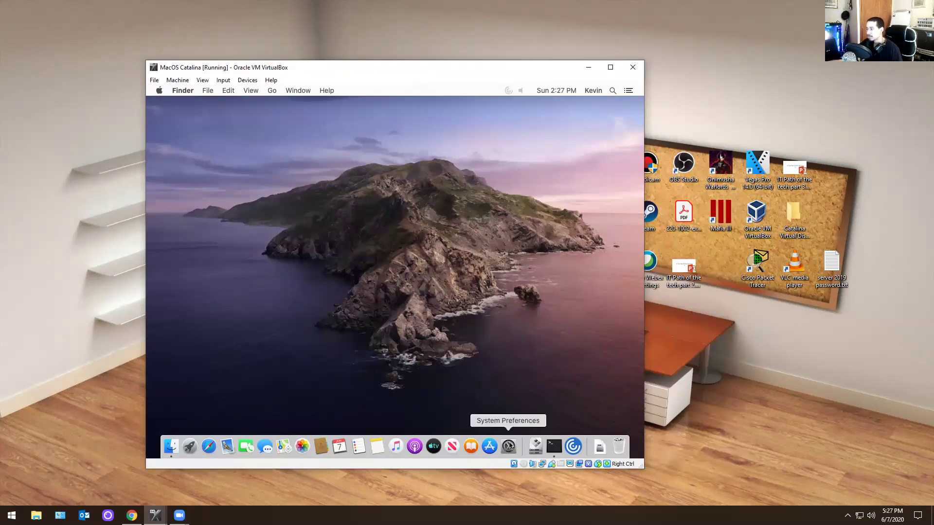
Open the Network pane and keep Ethernet's IPv4 configured Manually
click(509, 445)
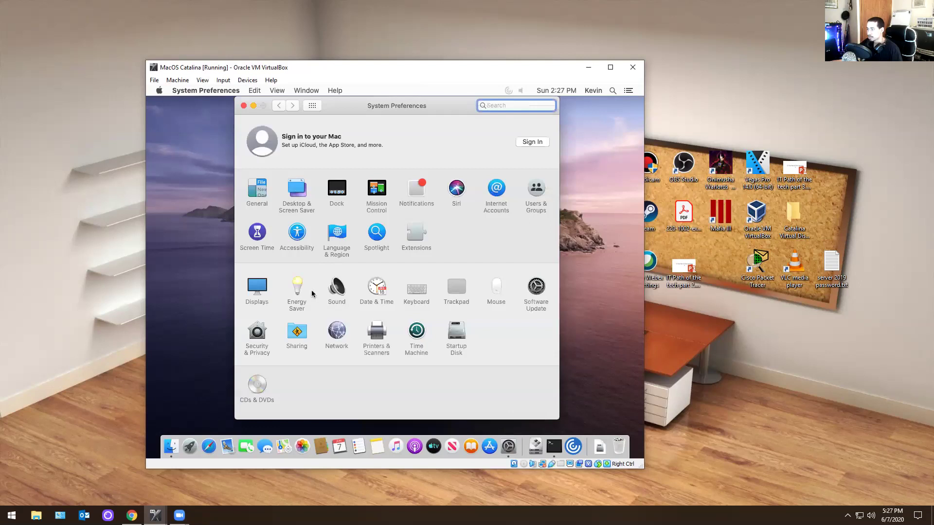
click(338, 329)
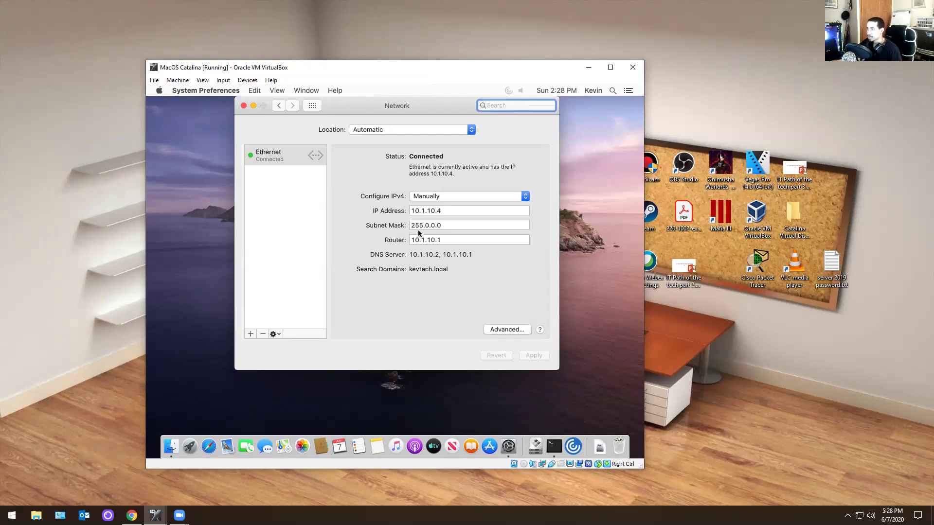
click(515, 200)
click(511, 197)
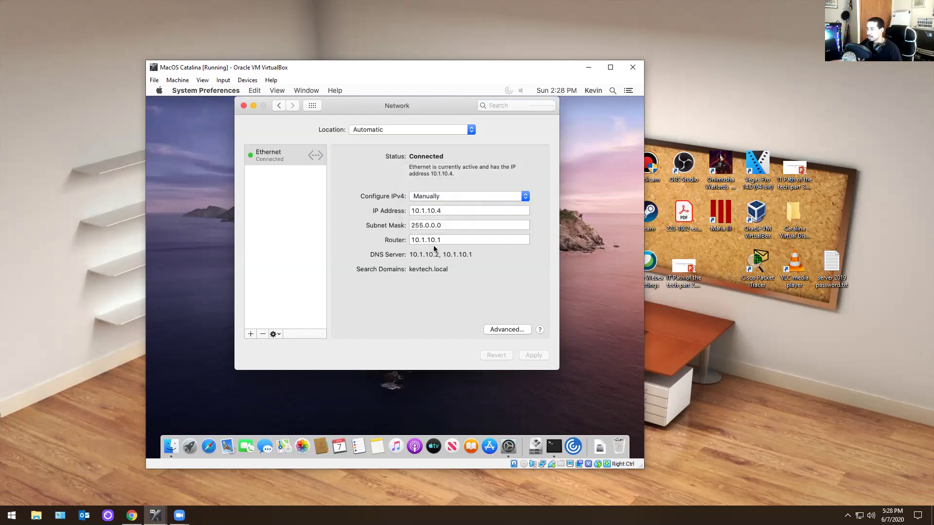
Review DNS servers 10.1.10.2 and 10.1.10.1 and search domain kevtech.local in Advanced settings
click(503, 328)
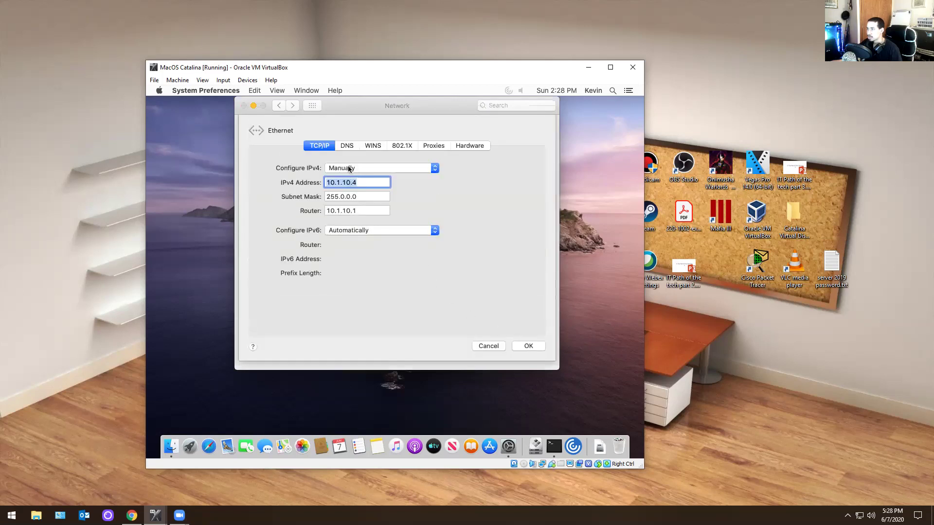
click(347, 147)
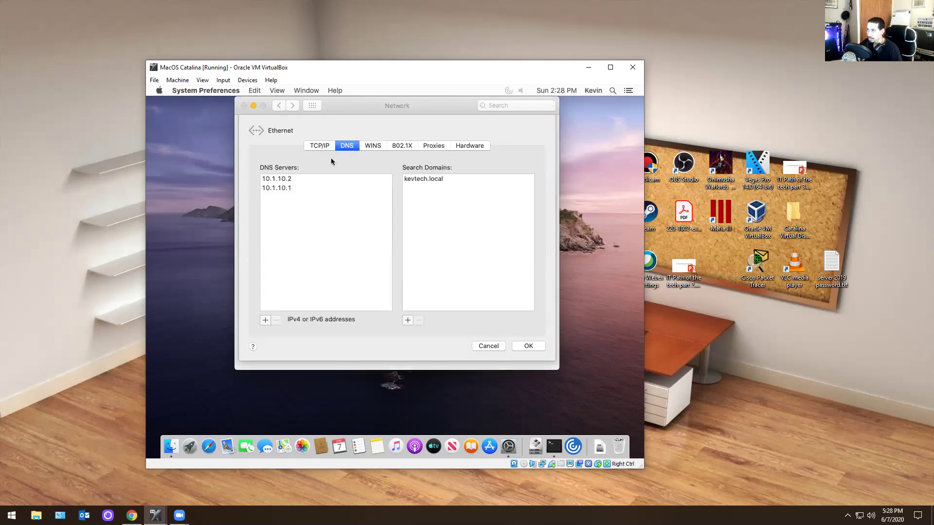
click(297, 178)
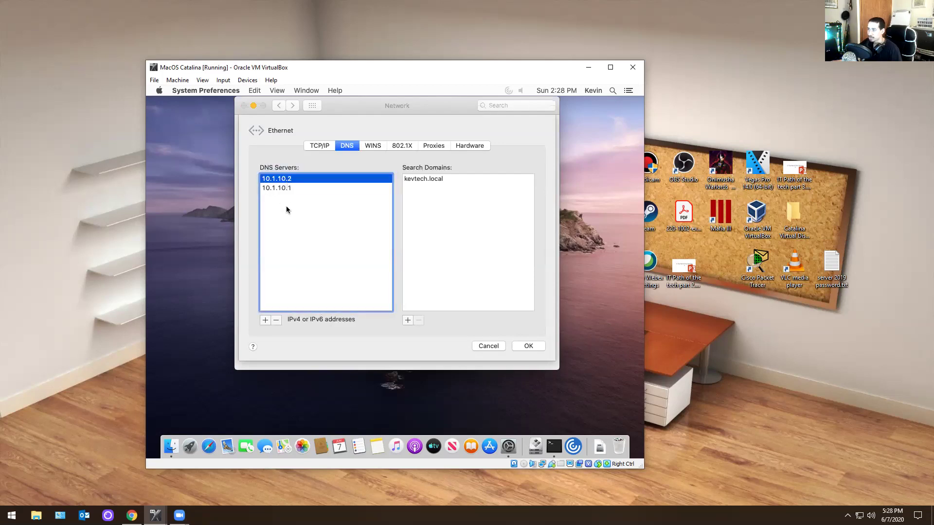
click(285, 189)
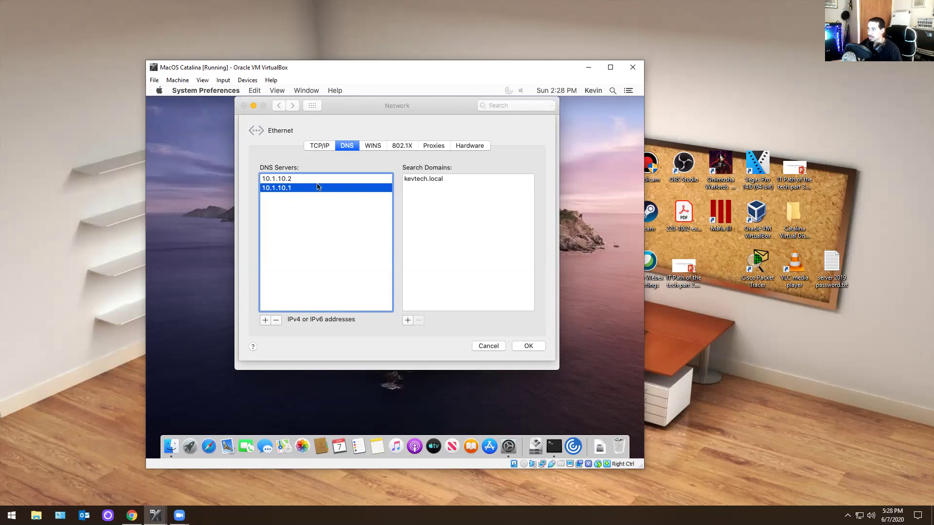
click(438, 179)
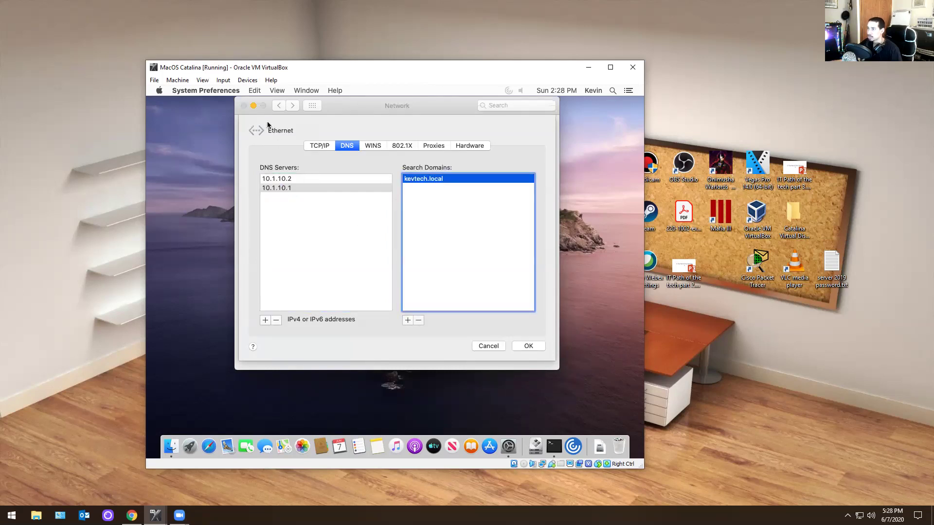
click(524, 347)
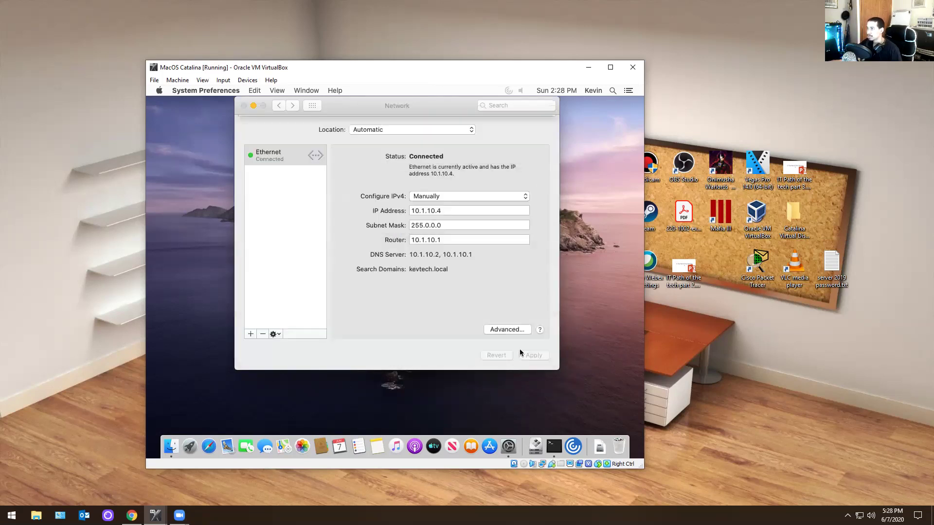
Close the Network pane and confirm VirtualBox Adapter 1 is attached as Host-only Adapter
click(243, 105)
click(236, 82)
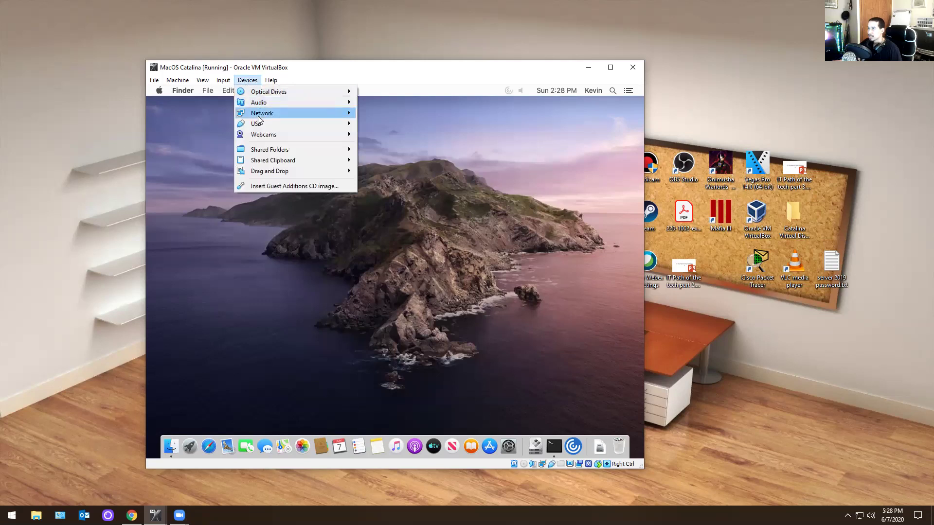
mouse_move(291, 113)
click(406, 119)
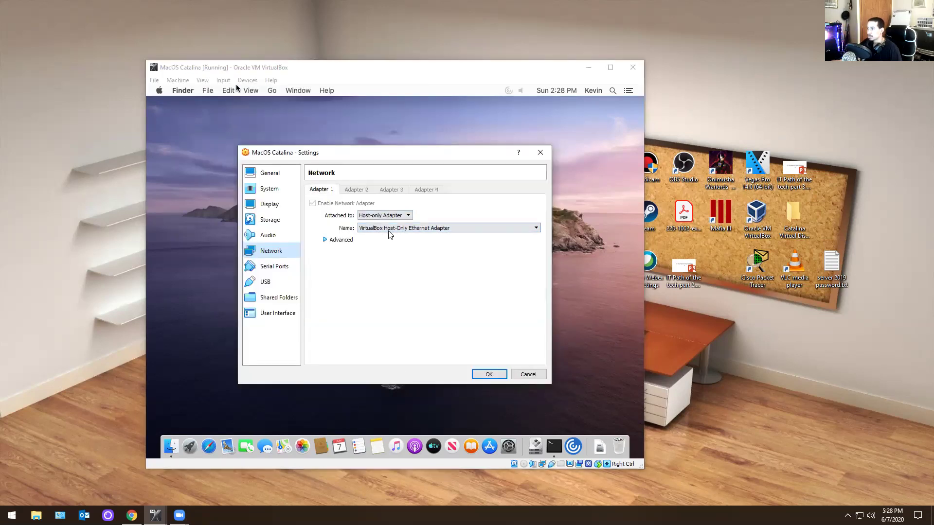
click(540, 152)
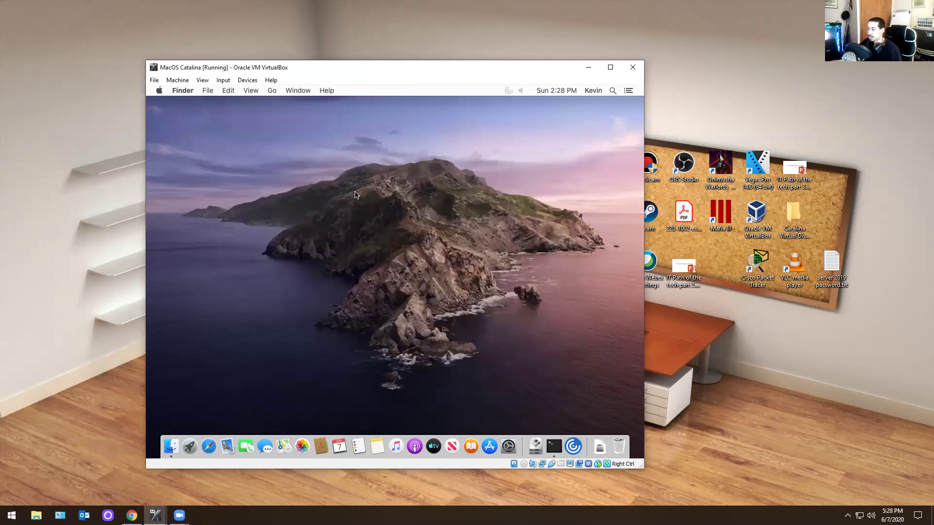
Ping kevtech.local in Terminal, get replies from 10.1.10.2, then terminate and close the window
click(553, 445)
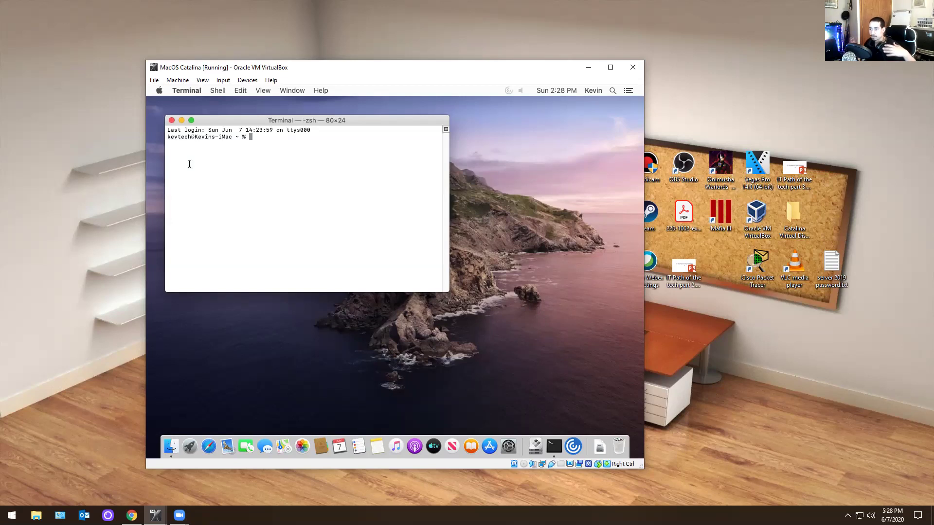
text(ping kevte)
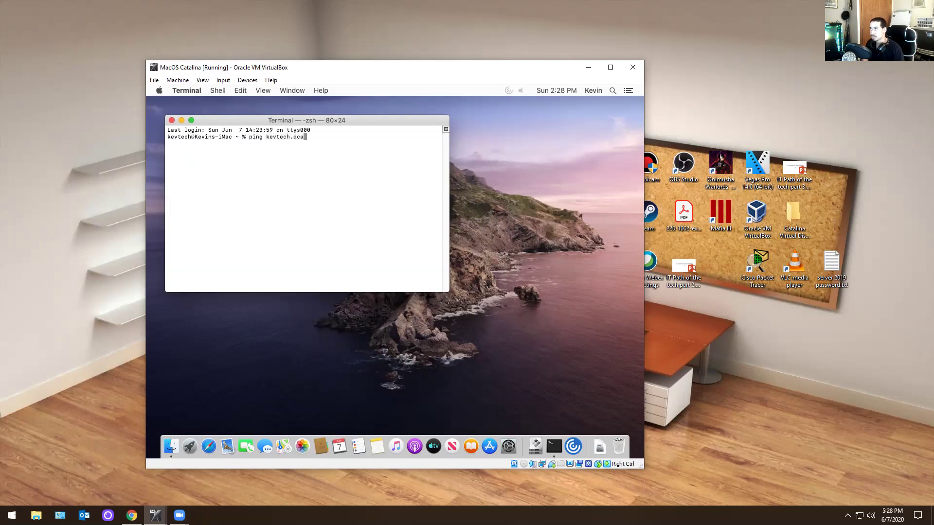
text(ch.local)
key(Return)
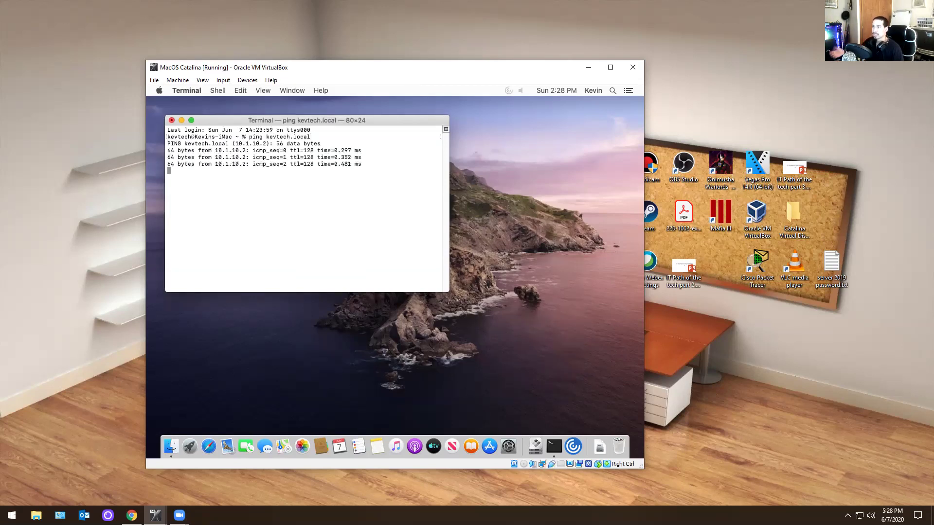
click(171, 120)
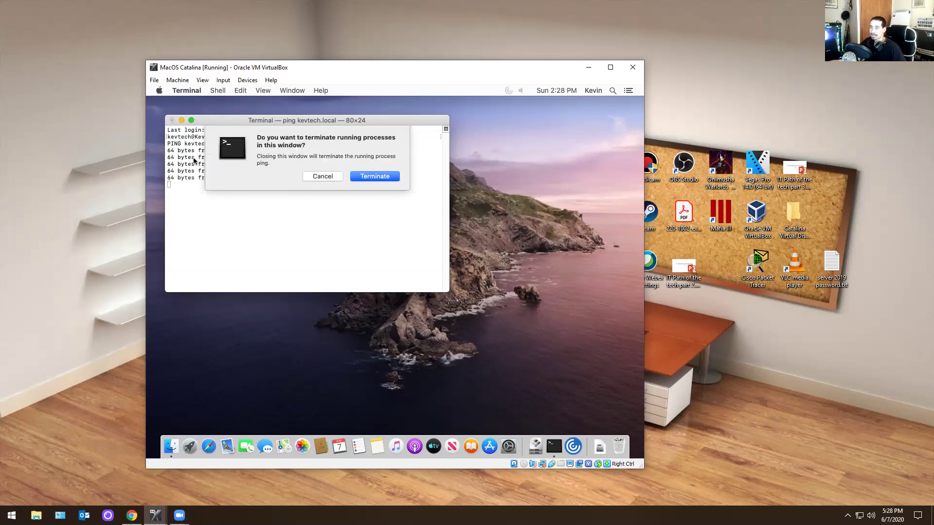
click(383, 176)
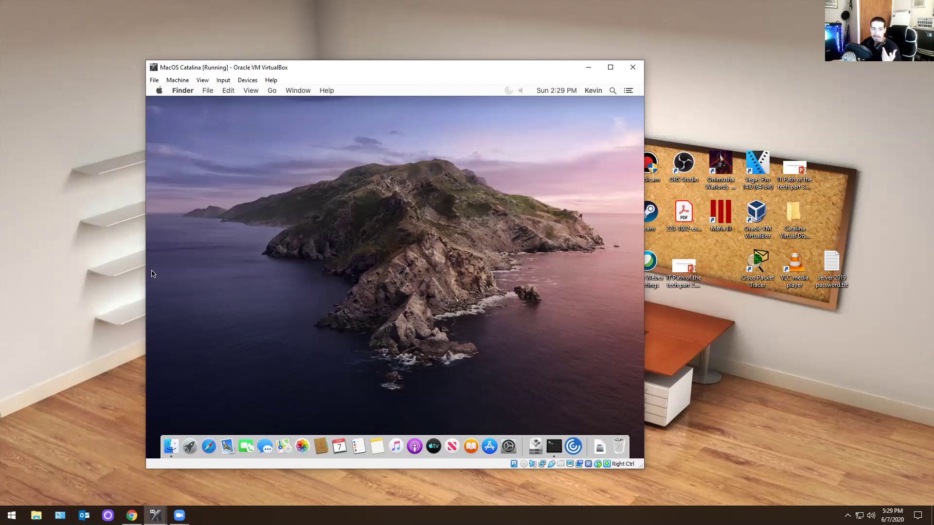
Unlock Users & Groups with the admin password and choose Join… under Login Options
key(alt+Tab)
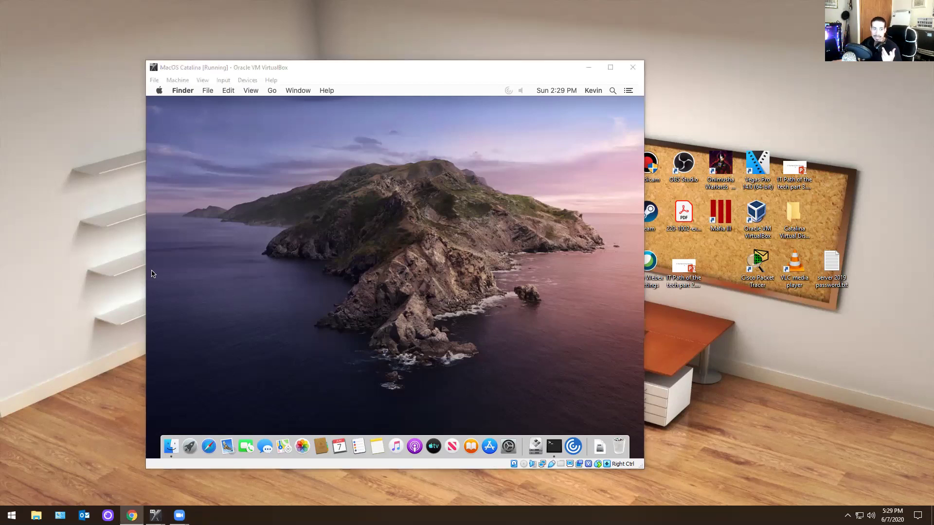
click(506, 442)
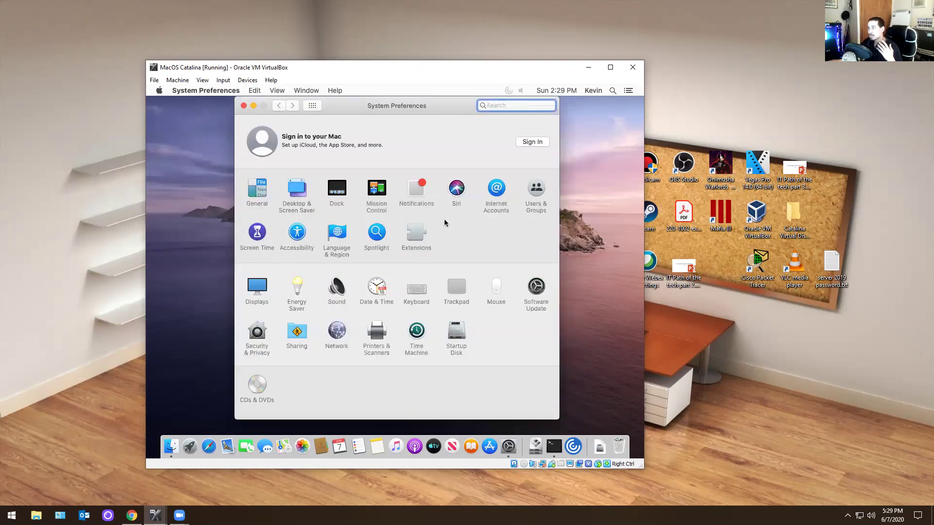
click(536, 194)
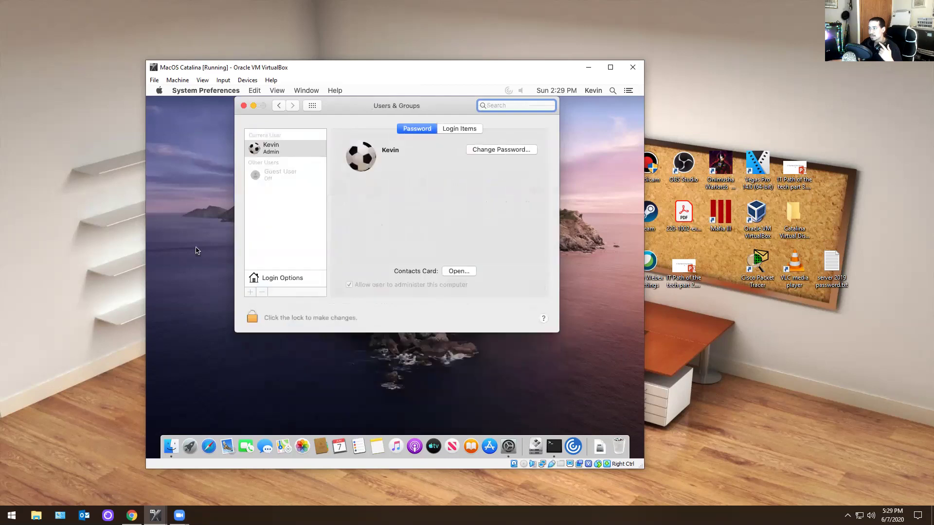
click(252, 321)
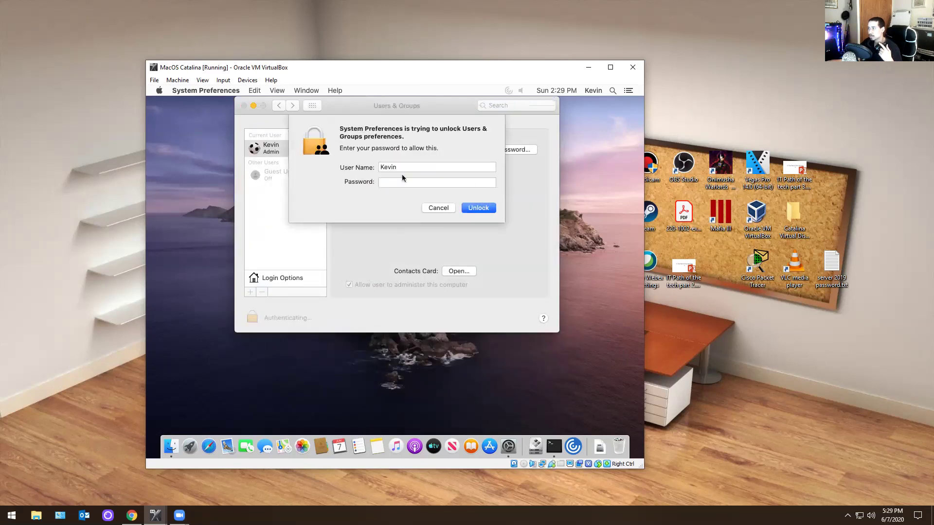
click(480, 210)
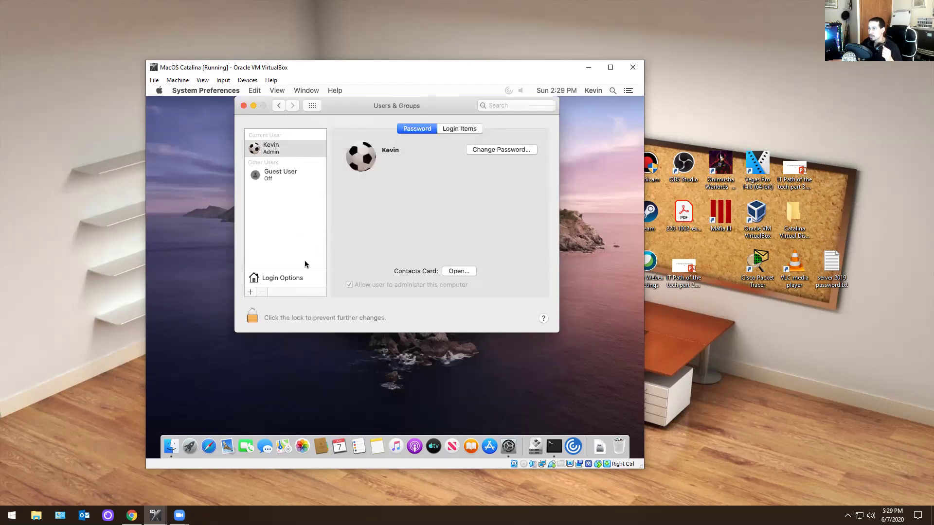
click(269, 279)
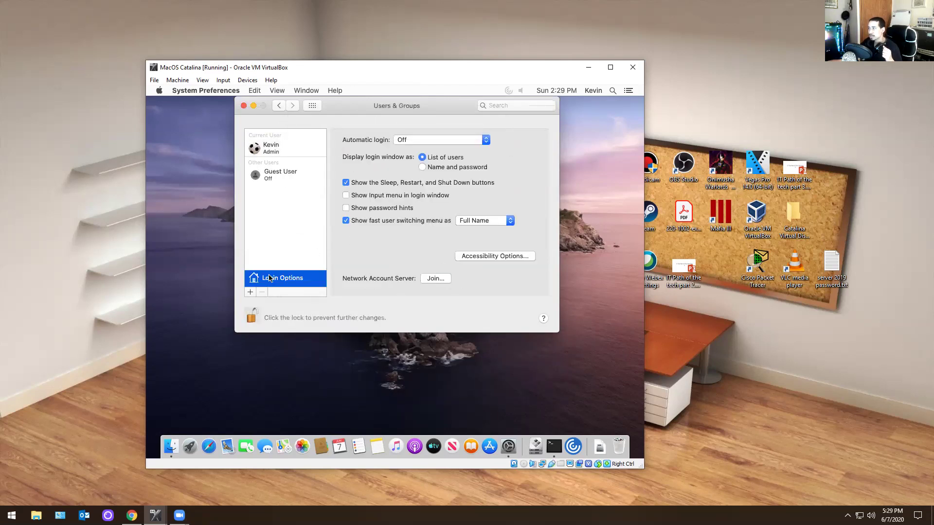
click(436, 279)
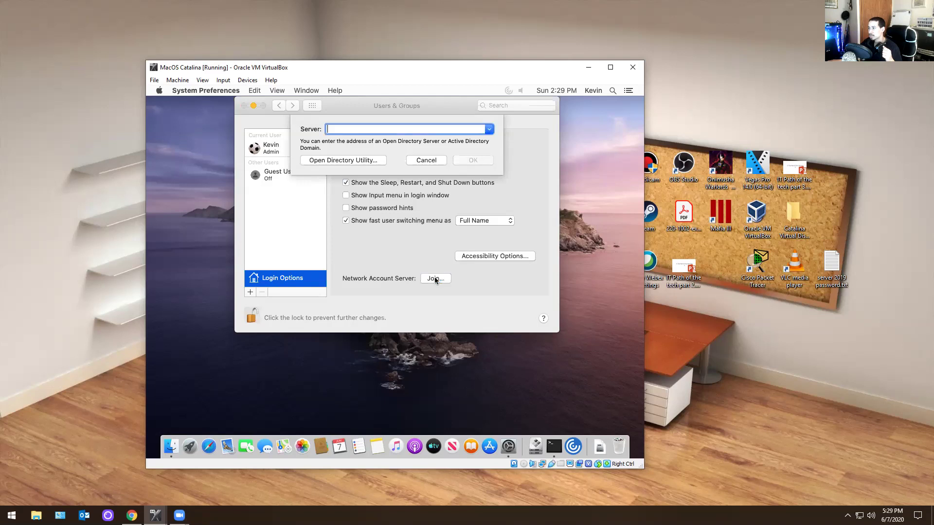
click(488, 129)
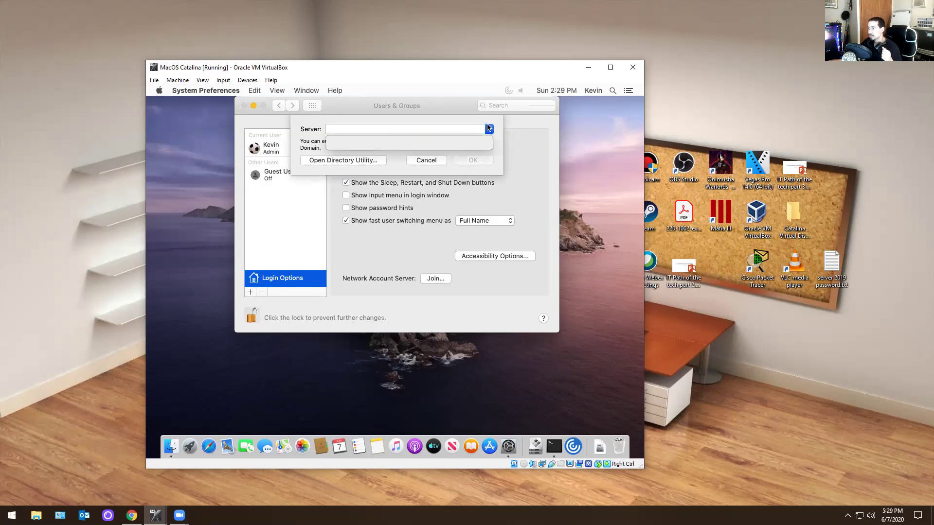
Launch and unlock Directory Utility, then enter kevtech.local as the Active Directory domain
click(306, 165)
click(327, 163)
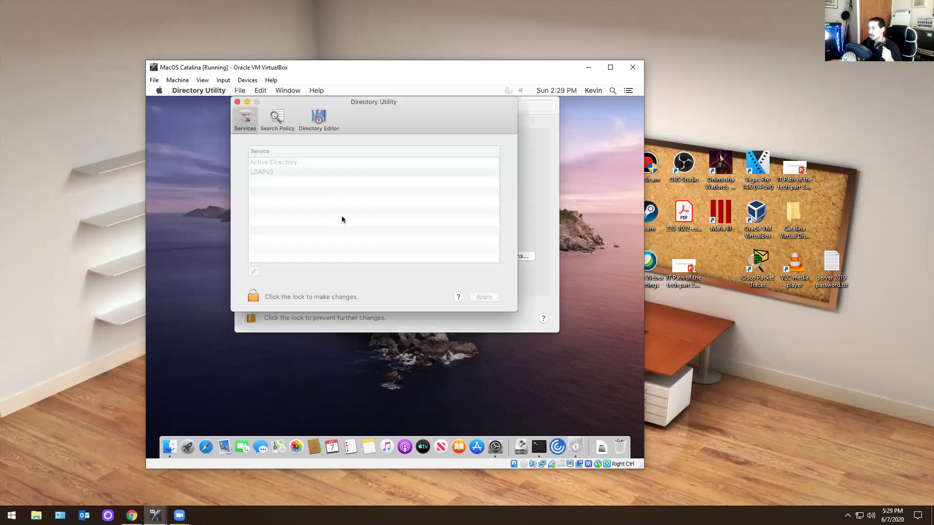
click(252, 298)
click(446, 248)
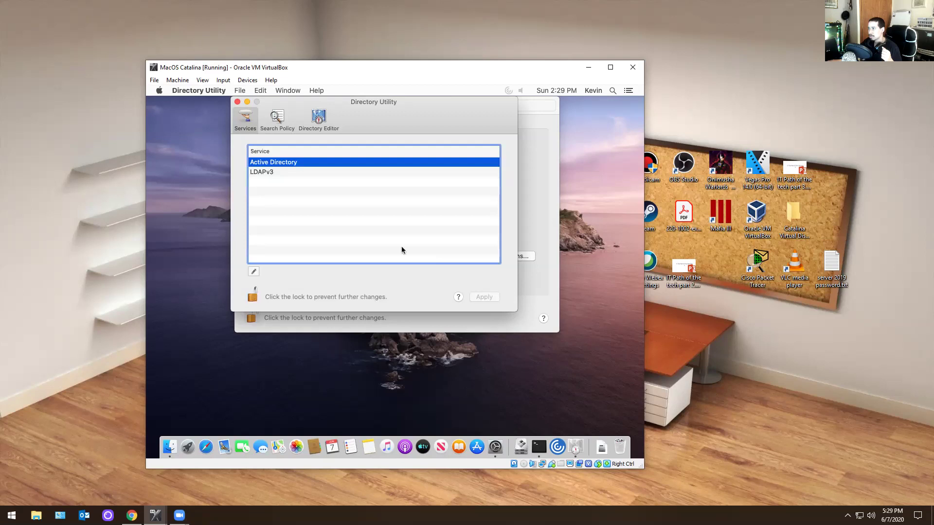
click(253, 270)
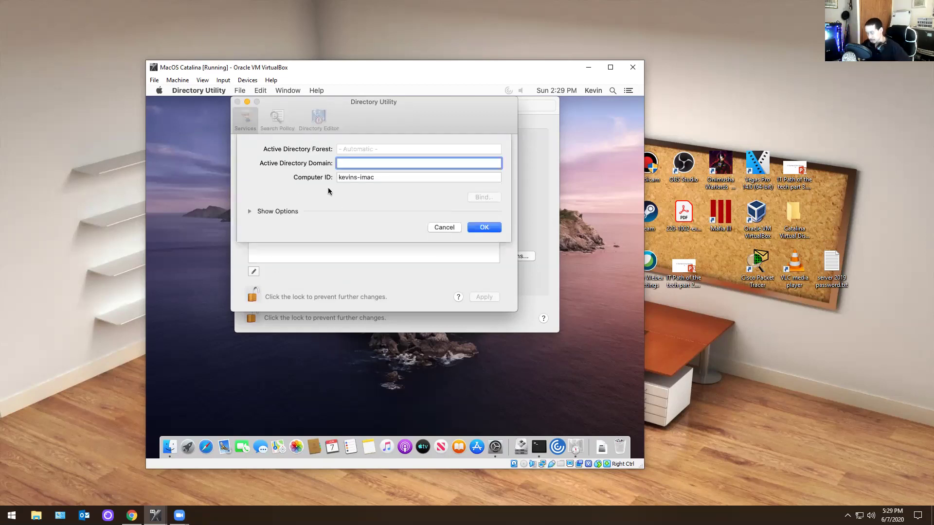
text(kevtech.local)
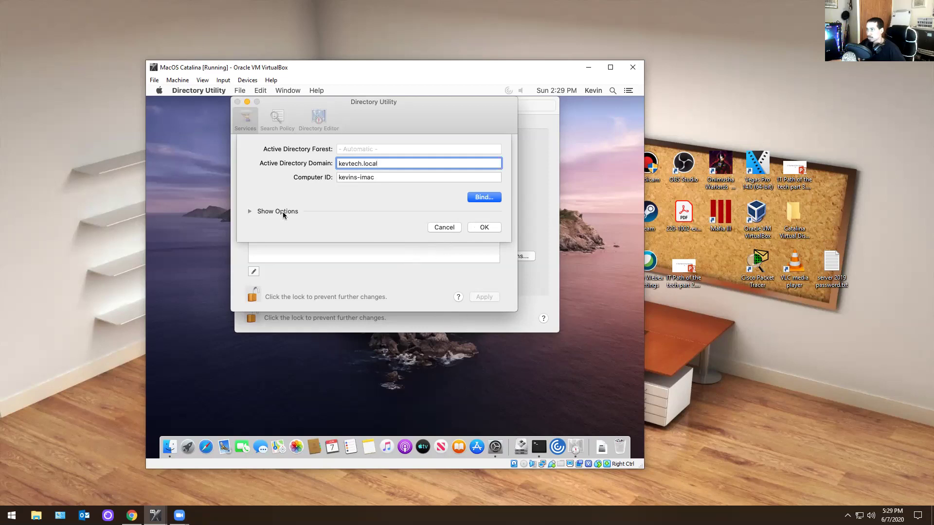
click(483, 227)
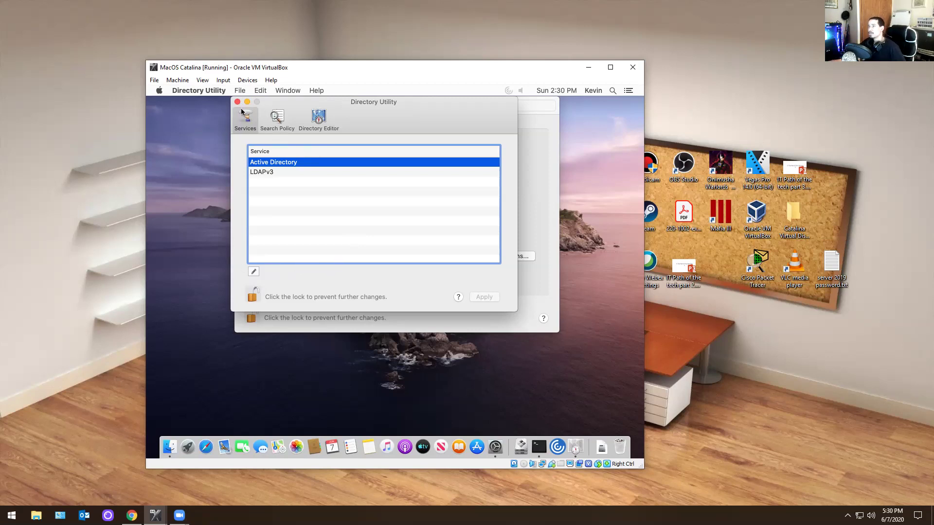
Enter kevtech.local in the Active Directory sheet, apply it, and authorise the change
click(265, 173)
click(268, 163)
click(254, 272)
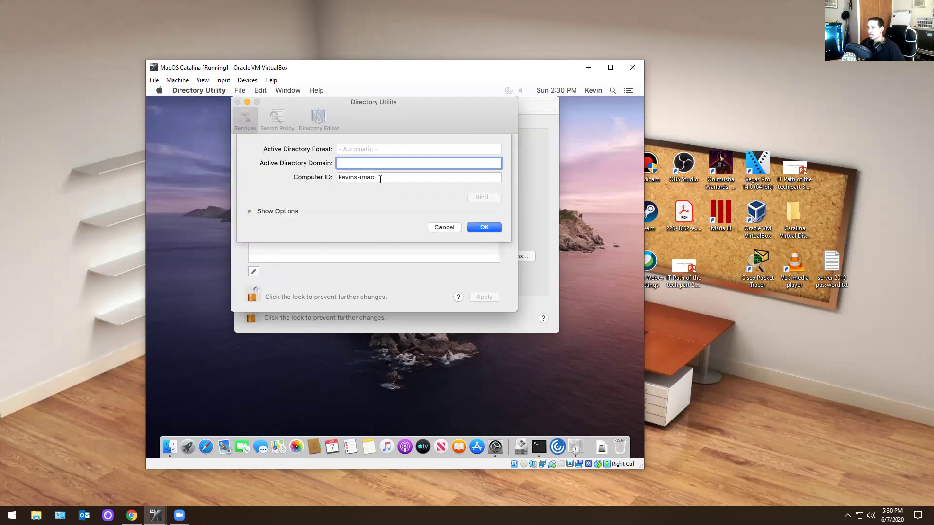
text(kevt)
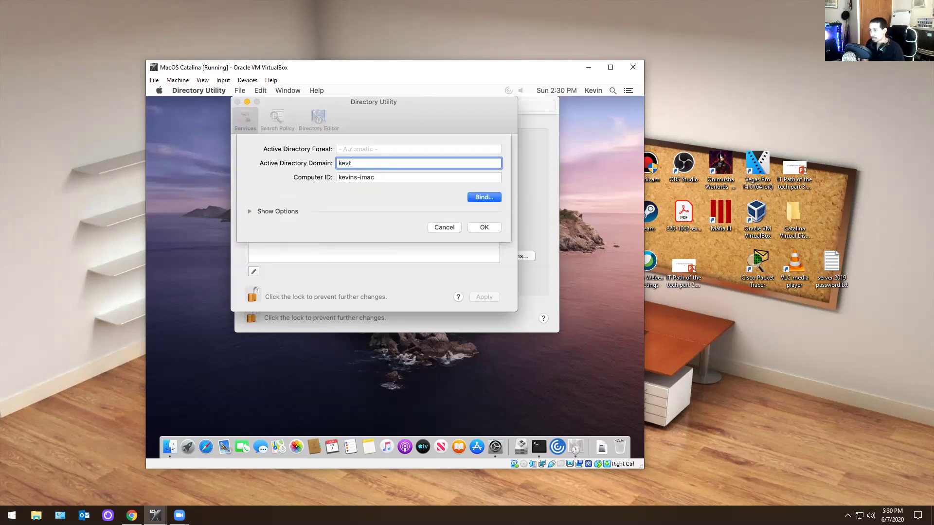
text(ech.local)
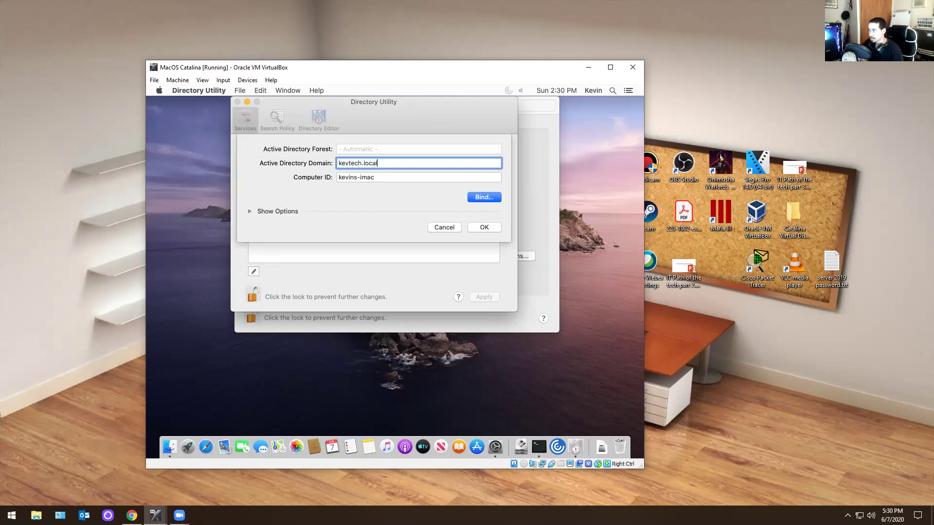
click(250, 213)
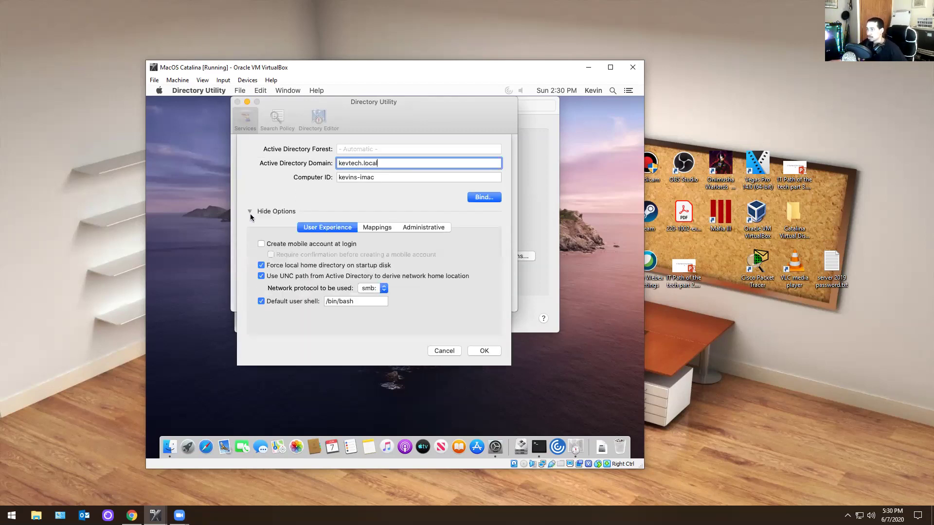
click(250, 214)
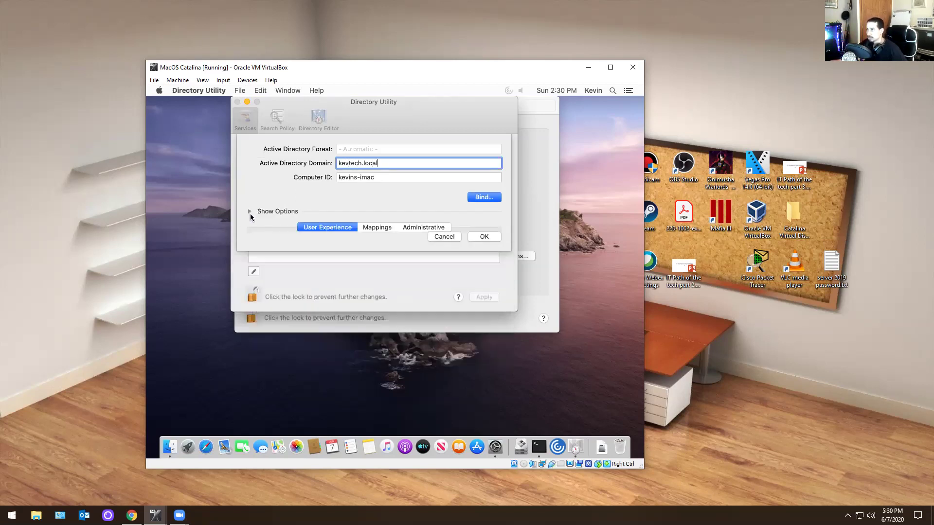
click(492, 232)
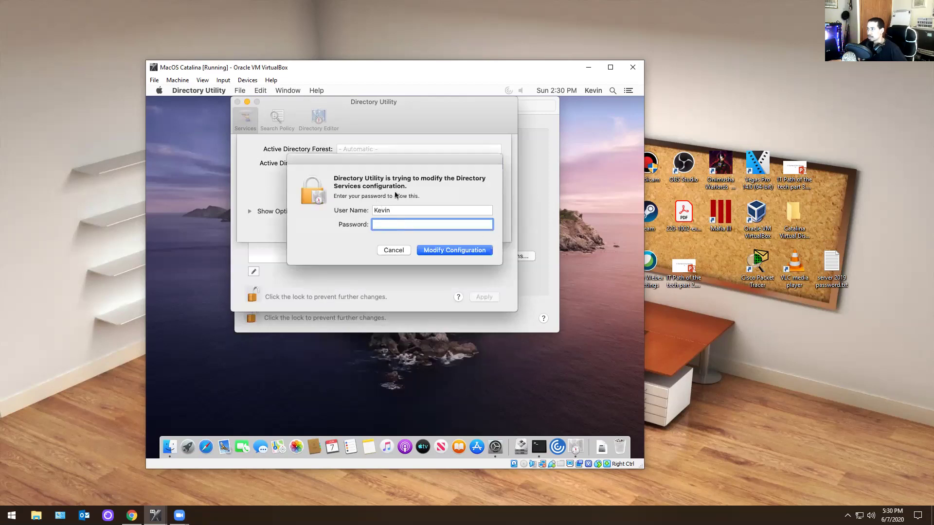
click(451, 250)
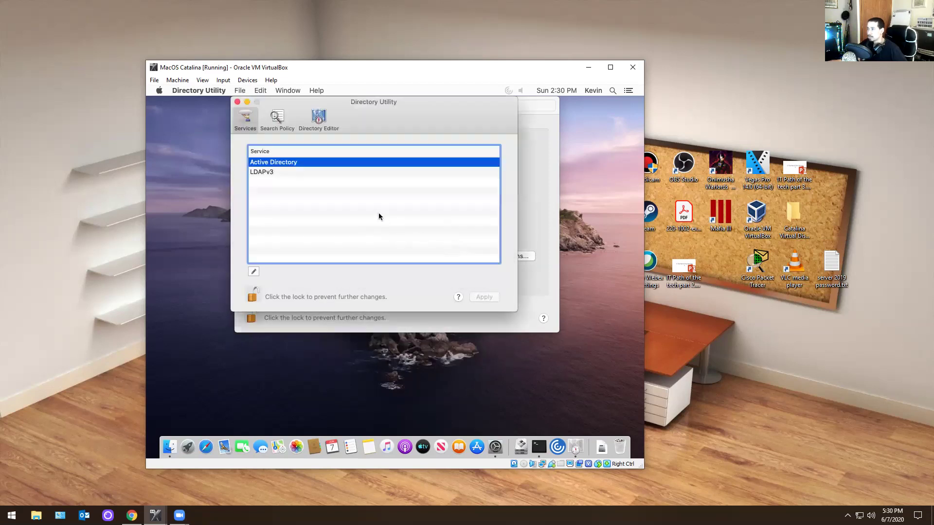
Reopen the Active Directory sheet with an empty domain and expand its advanced options
click(273, 172)
click(273, 164)
click(254, 271)
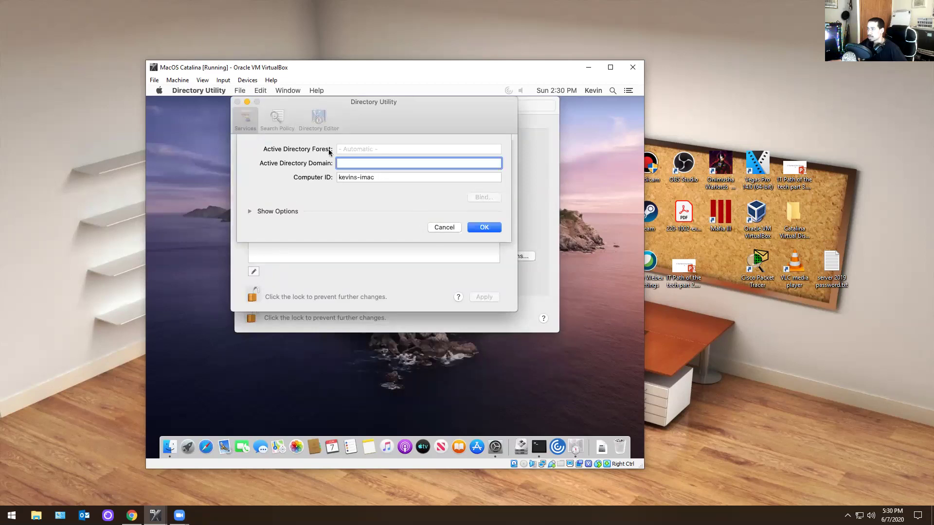
click(447, 227)
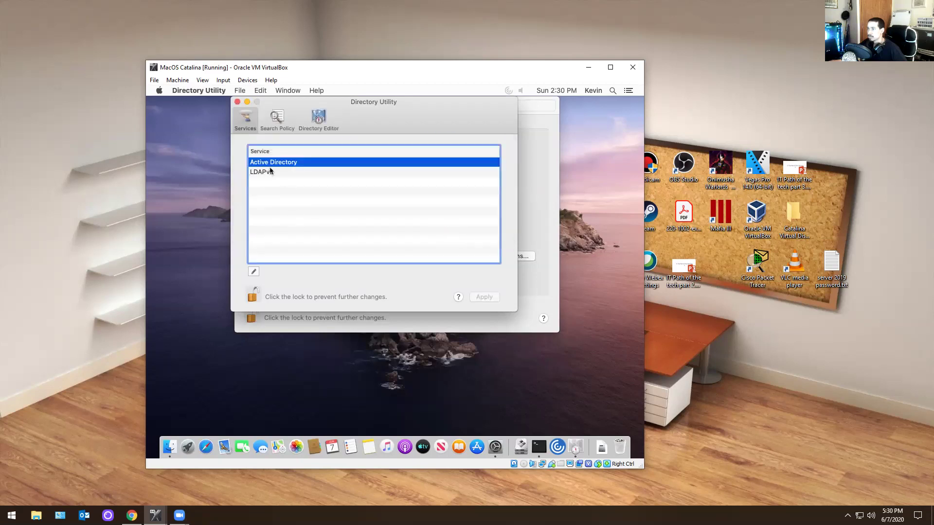
click(254, 271)
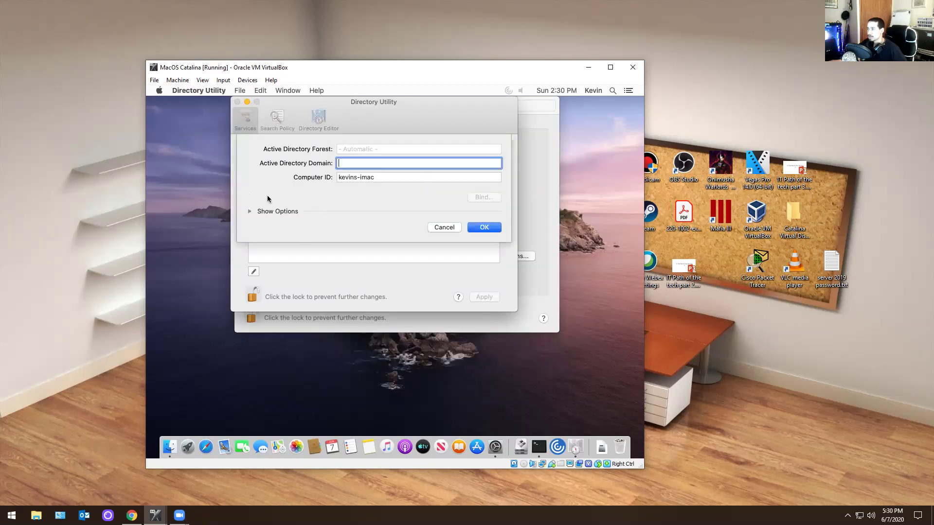
click(253, 212)
click(252, 209)
click(247, 209)
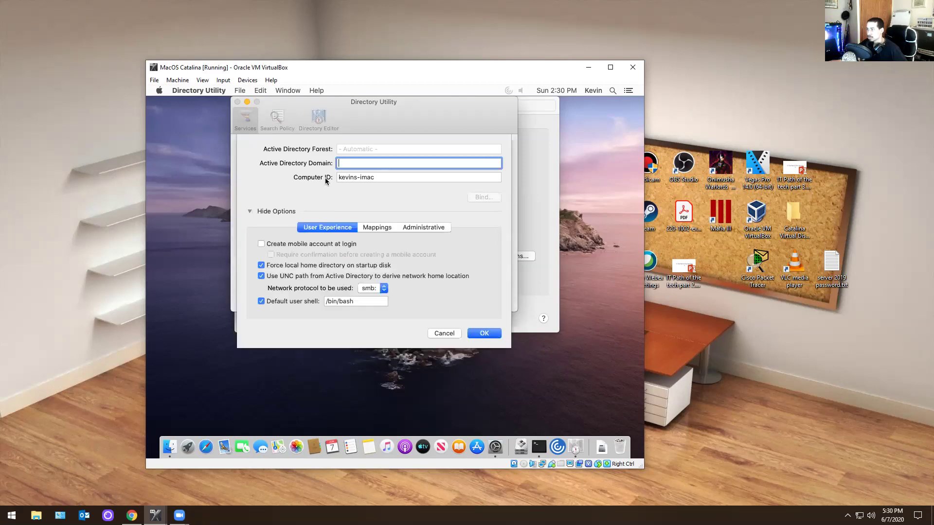
Enter kevtech.local, start Bind…, and submit the domain administrator account credentials
click(251, 212)
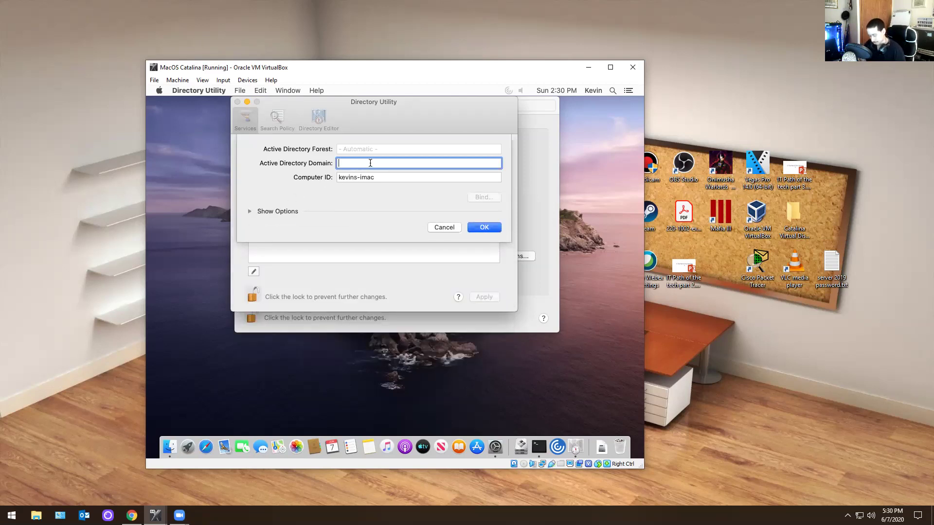
text(kevtech.)
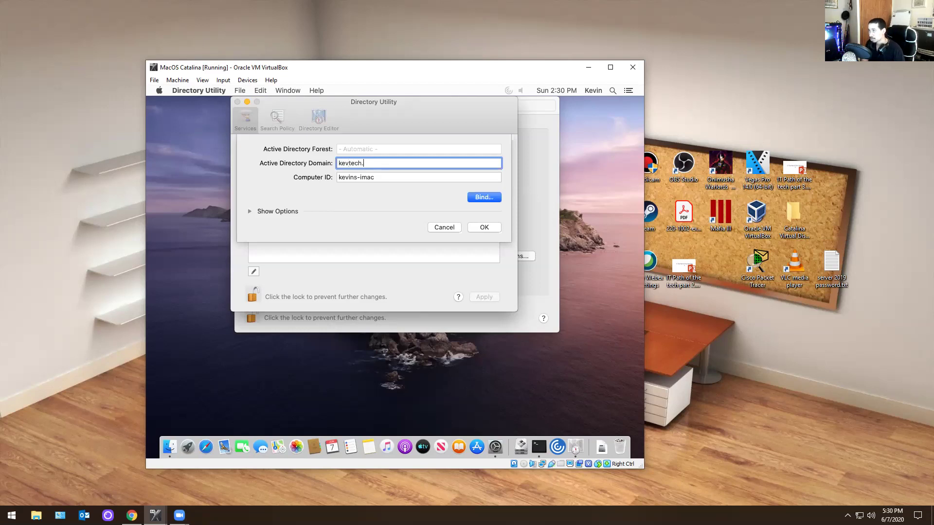
text(local)
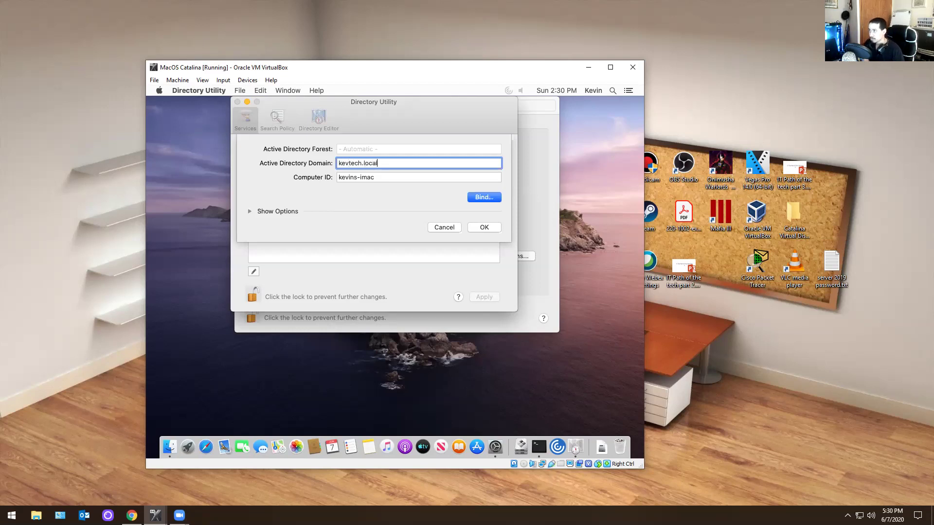
click(474, 198)
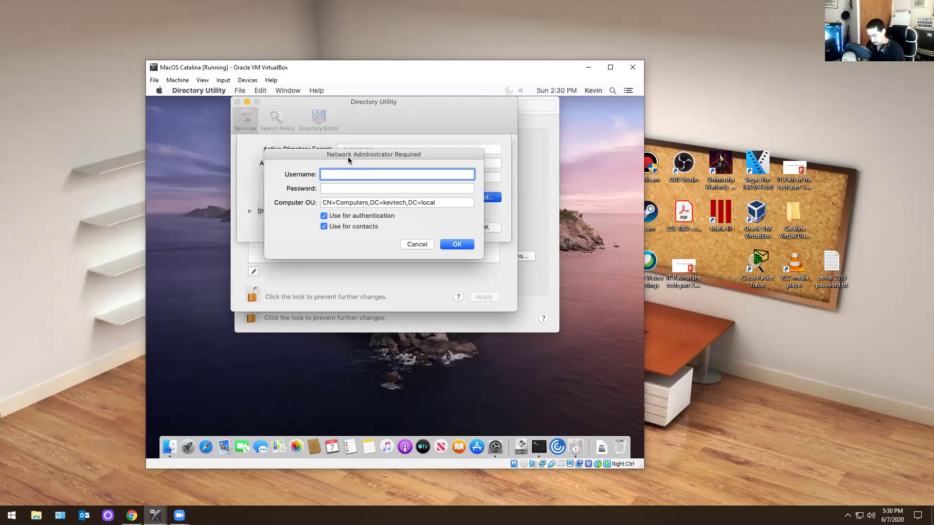
text(administrator)
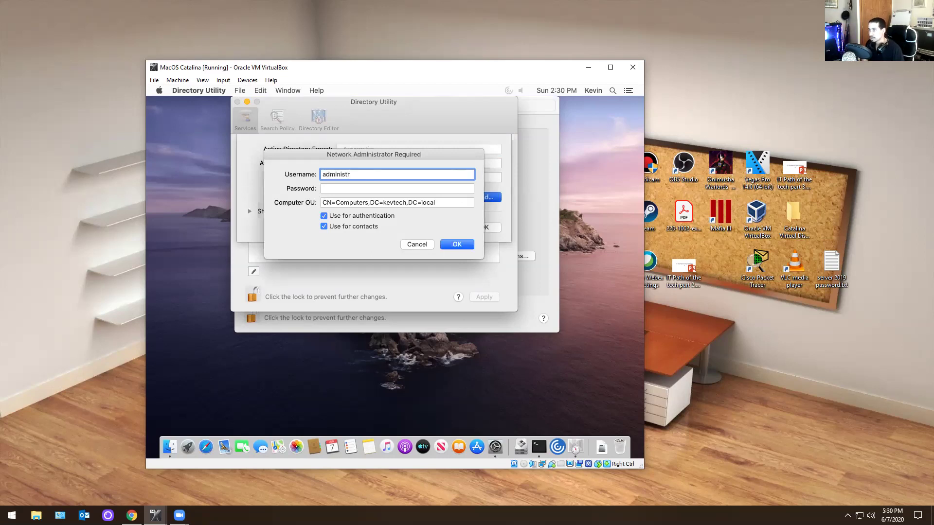
key(Tab)
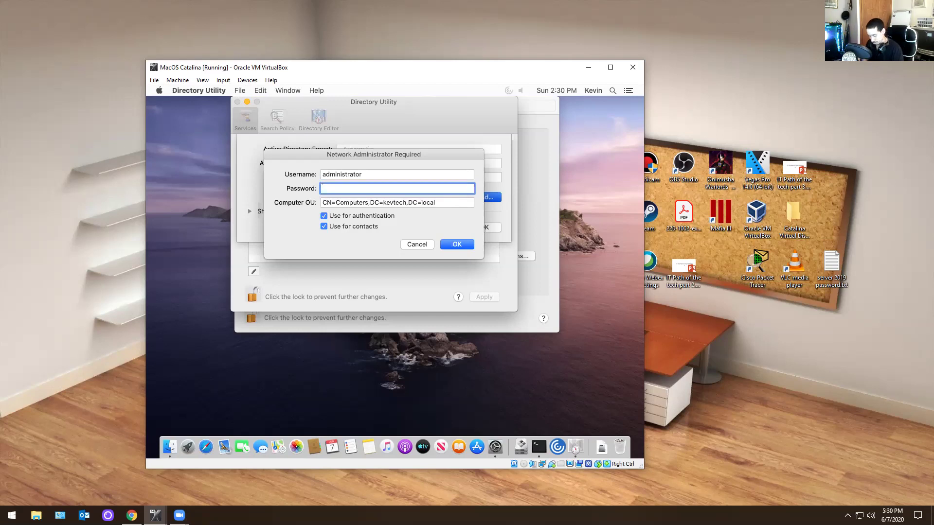
text(••••••••••••)
key(Return)
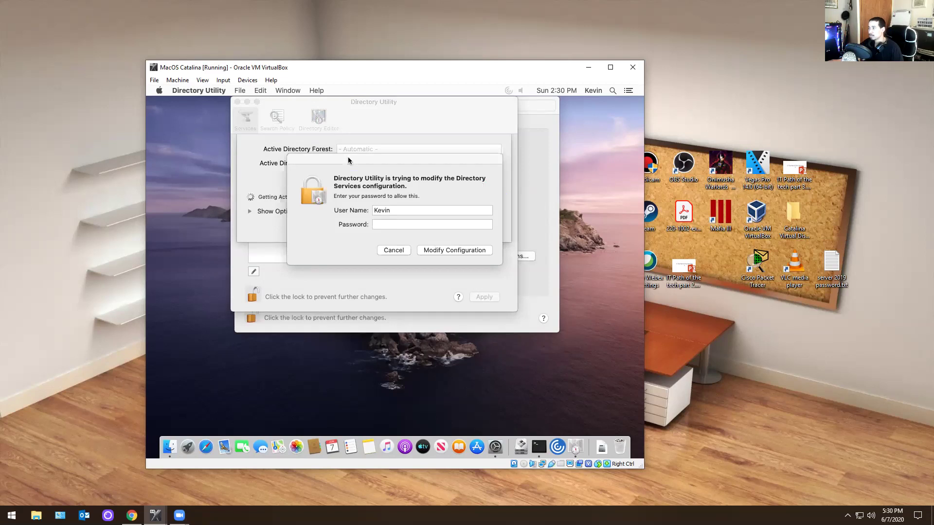
click(398, 226)
Approve Modify Configuration with the local admin password until the kevins-imac binding completes
click(462, 252)
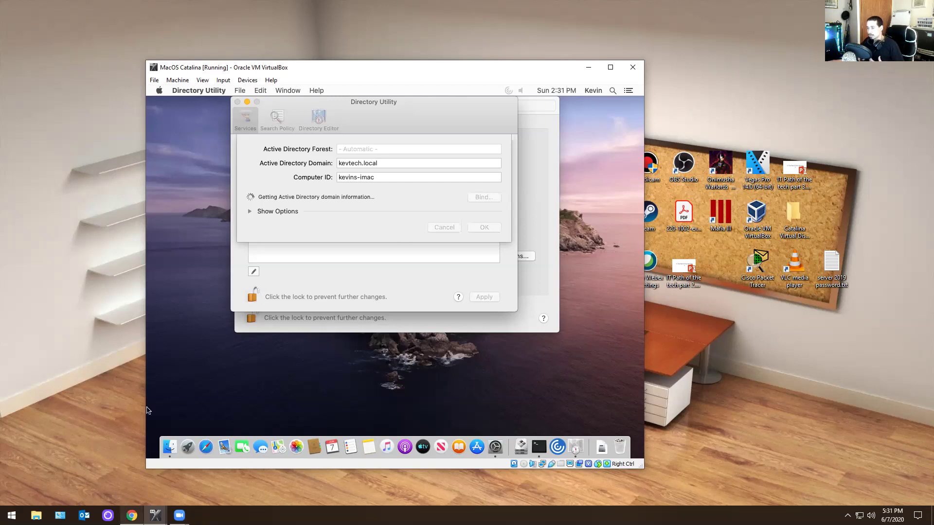
click(155, 516)
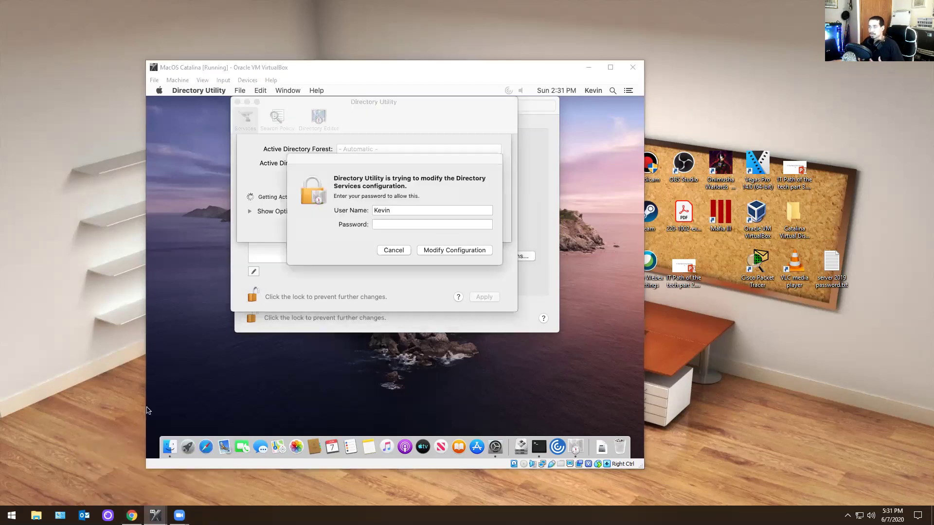
click(465, 250)
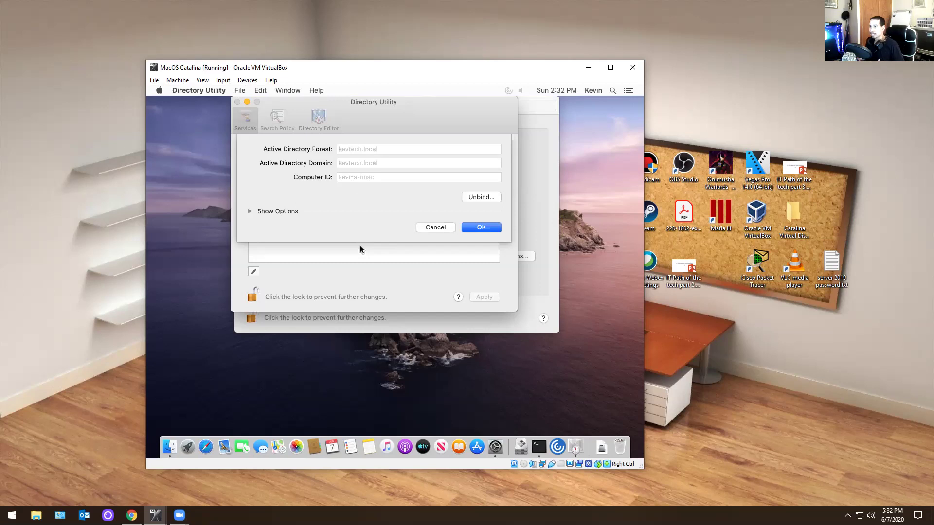
Accept the completed binding, relock Directory Utility, and close it
click(480, 228)
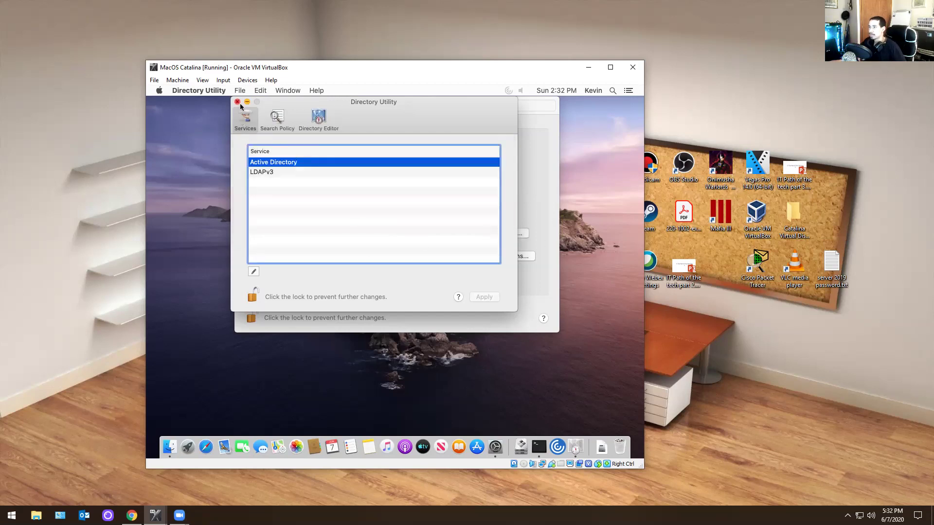
click(253, 295)
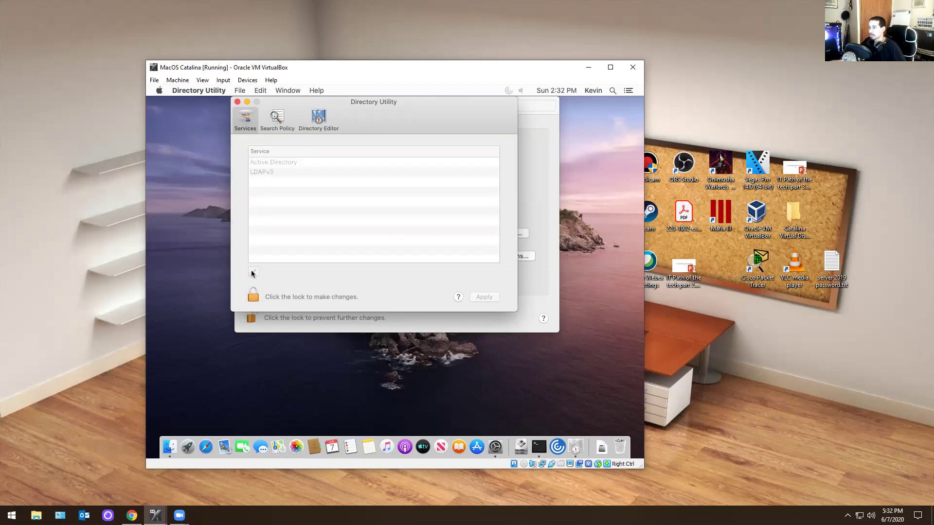
click(237, 103)
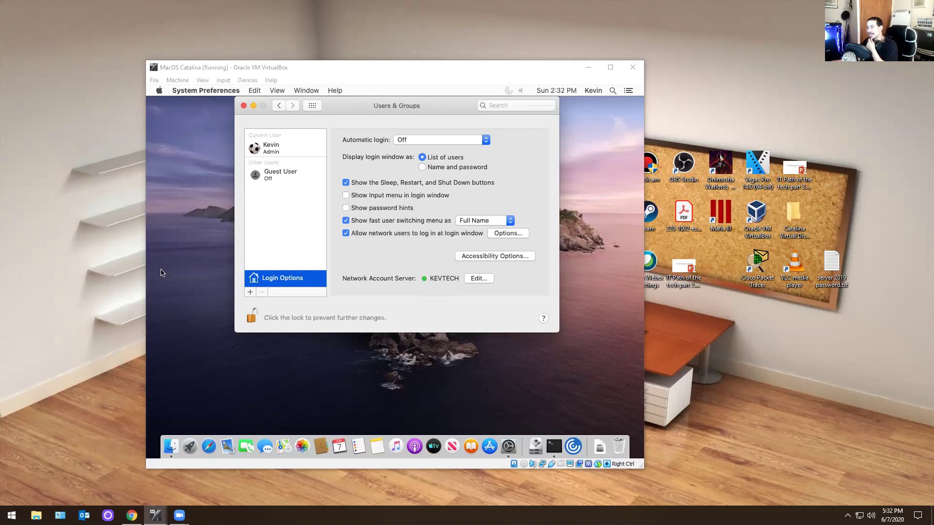
Close Users & Groups and restart the Catalina VM from the Apple menu
click(244, 106)
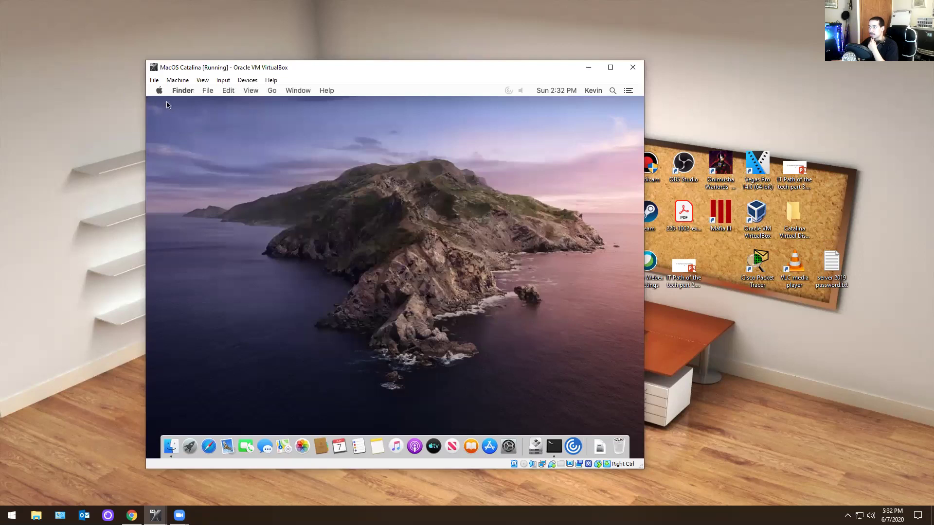
click(160, 91)
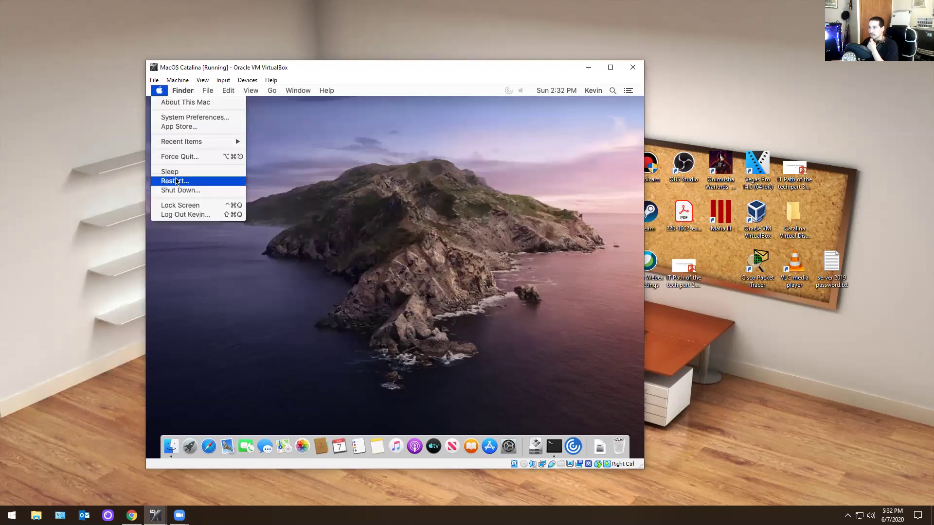
click(239, 181)
click(469, 236)
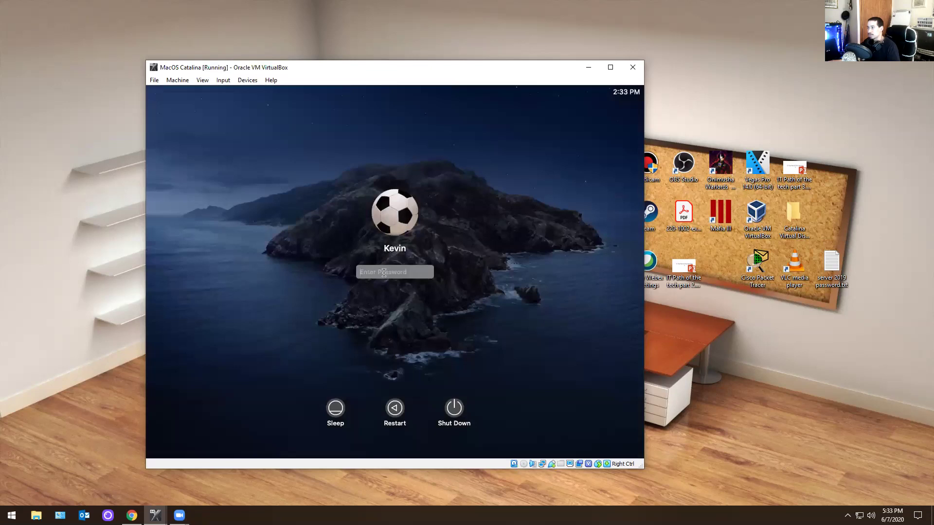
Log back in, eject the unreadable disk, verify KEVTECH in Login Options, then switch to the Server VM
key(Return)
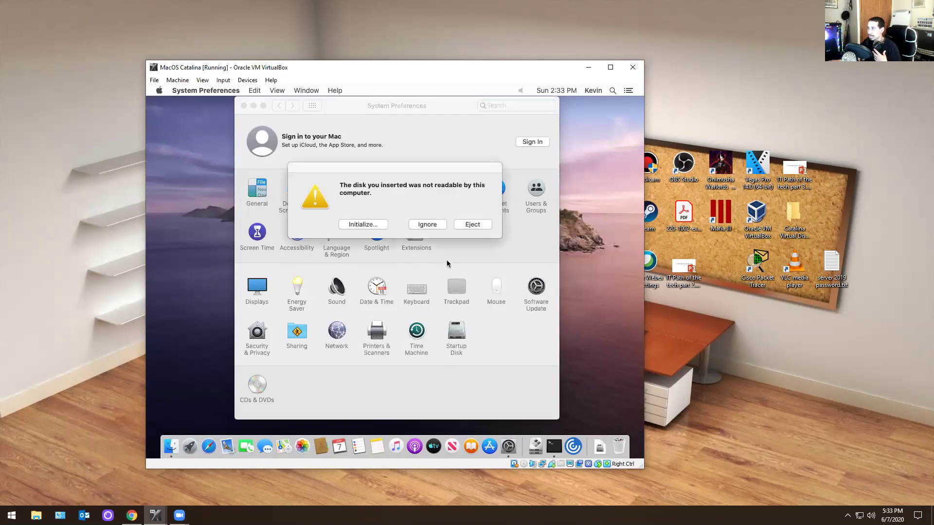
click(470, 226)
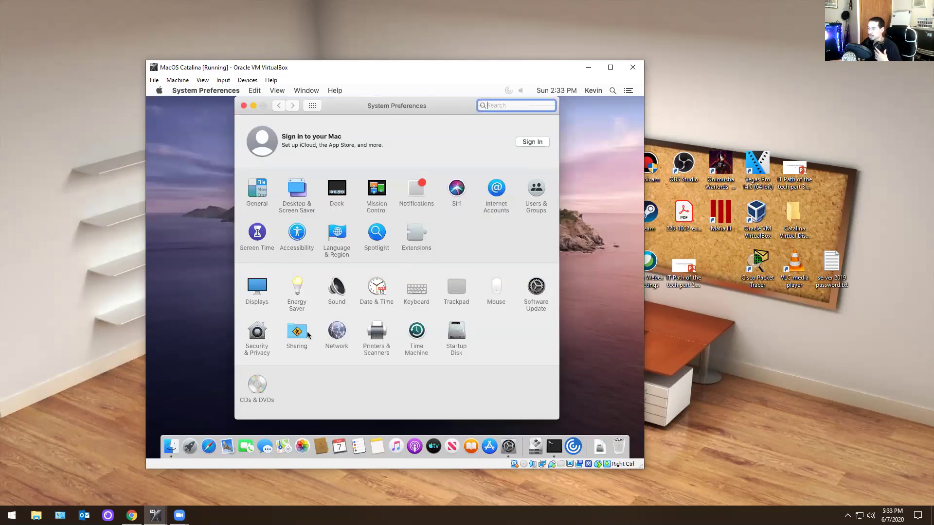
click(536, 188)
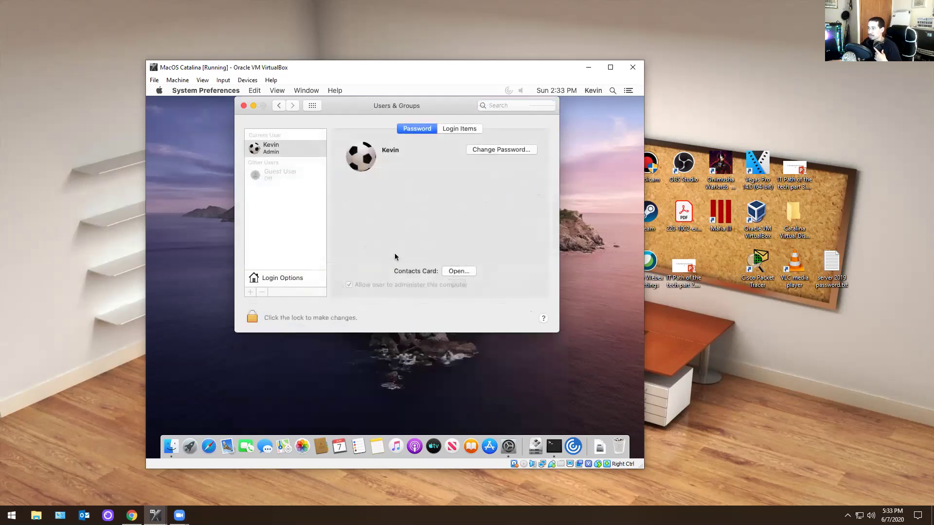
click(275, 276)
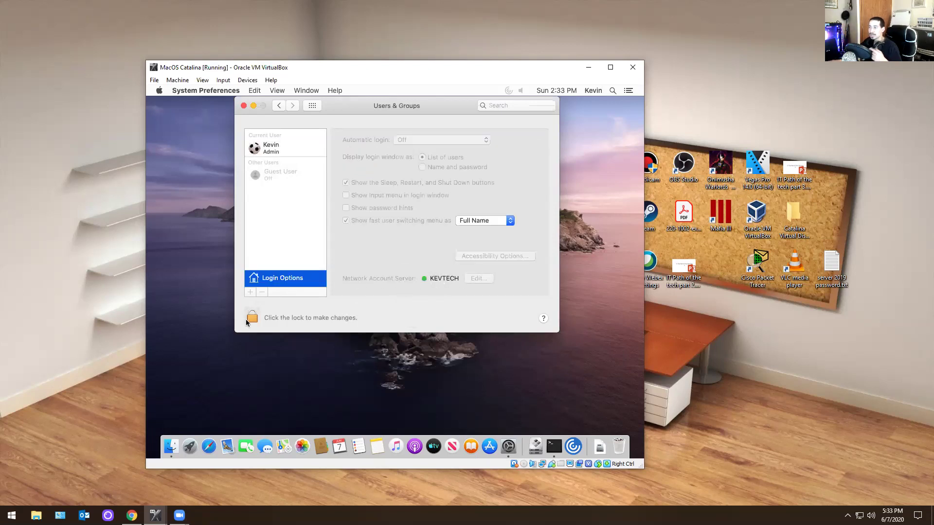
click(146, 300)
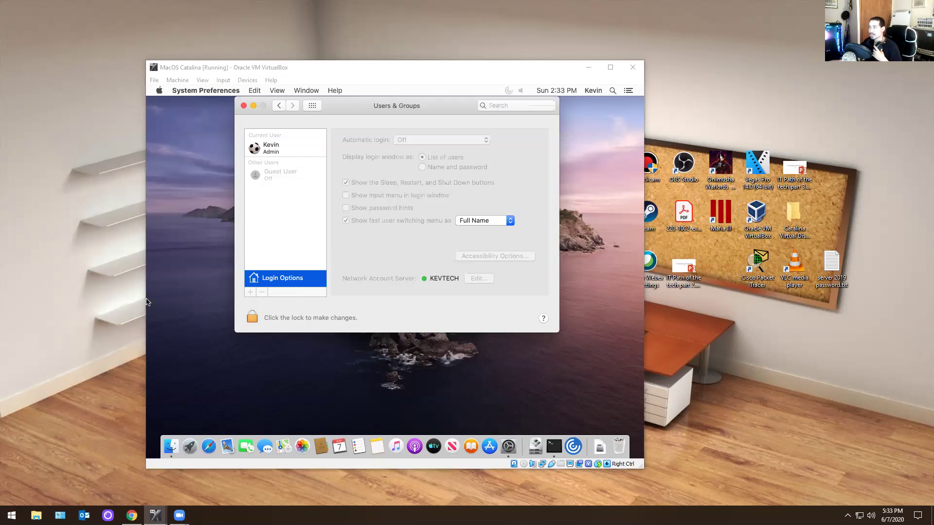
key(alt+Tab)
Select kevins-imac under kevtech.local Computers and bring the Server 2016 window in front of the Mac VM
click(390, 172)
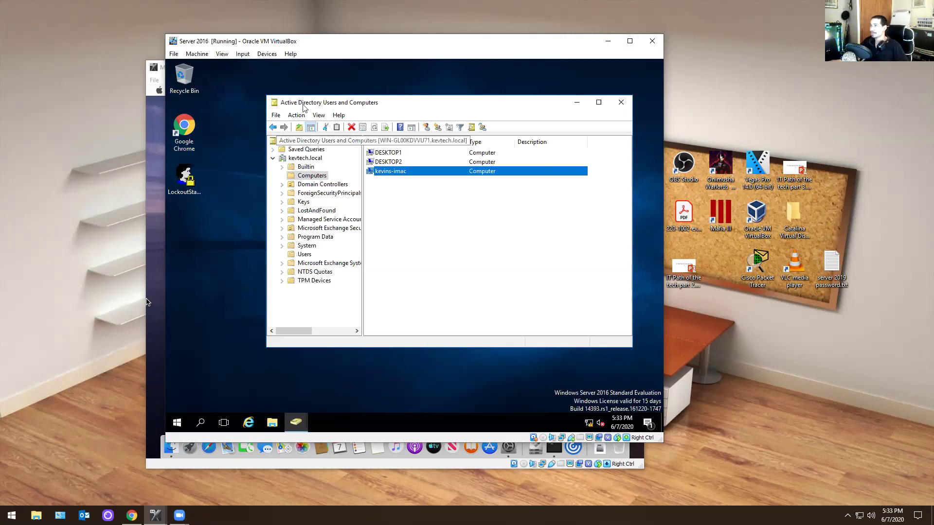
drag(371, 37, 342, 228)
click(359, 63)
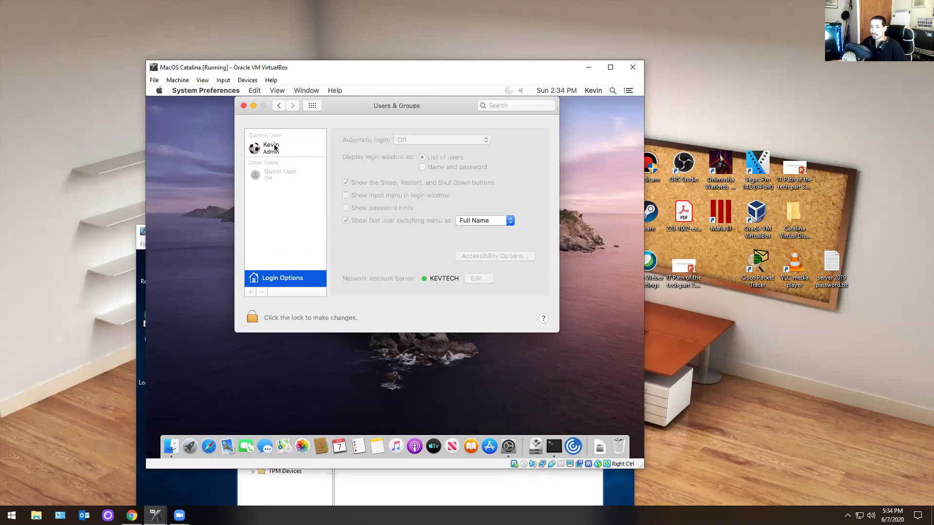
click(190, 473)
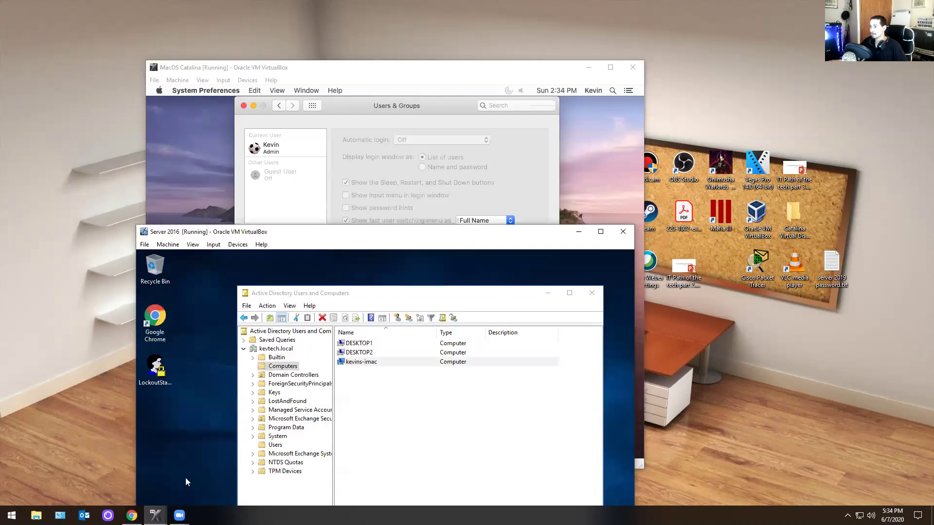
drag(339, 238, 339, 132)
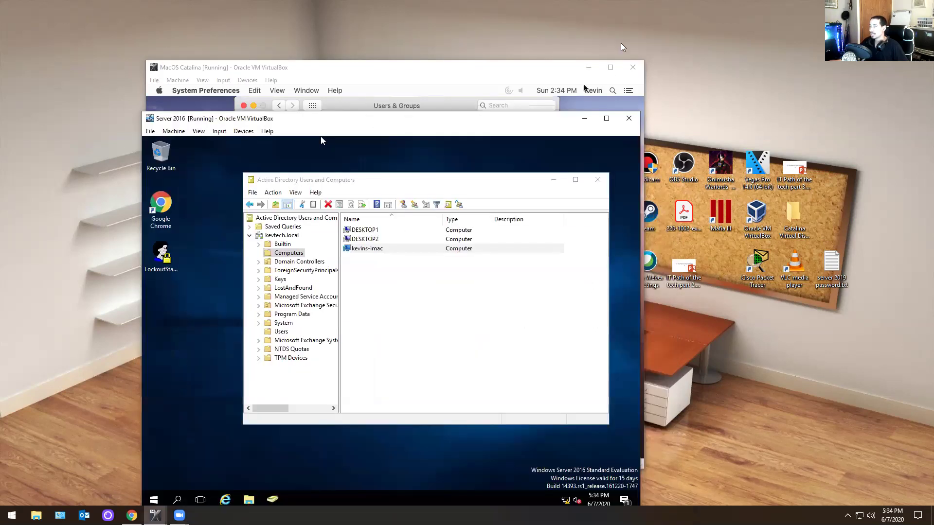